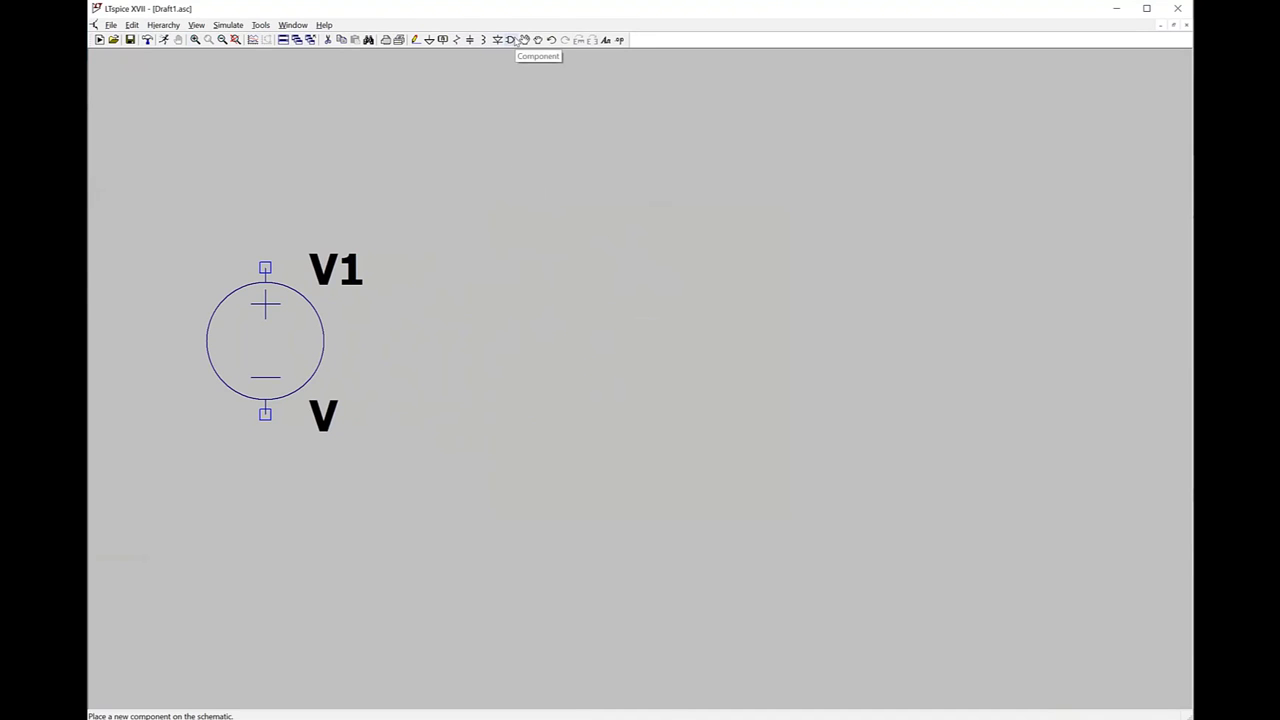
# Step: Place a horizontal resistor above and to the right of the voltage source
pyautogui.click(456, 40)
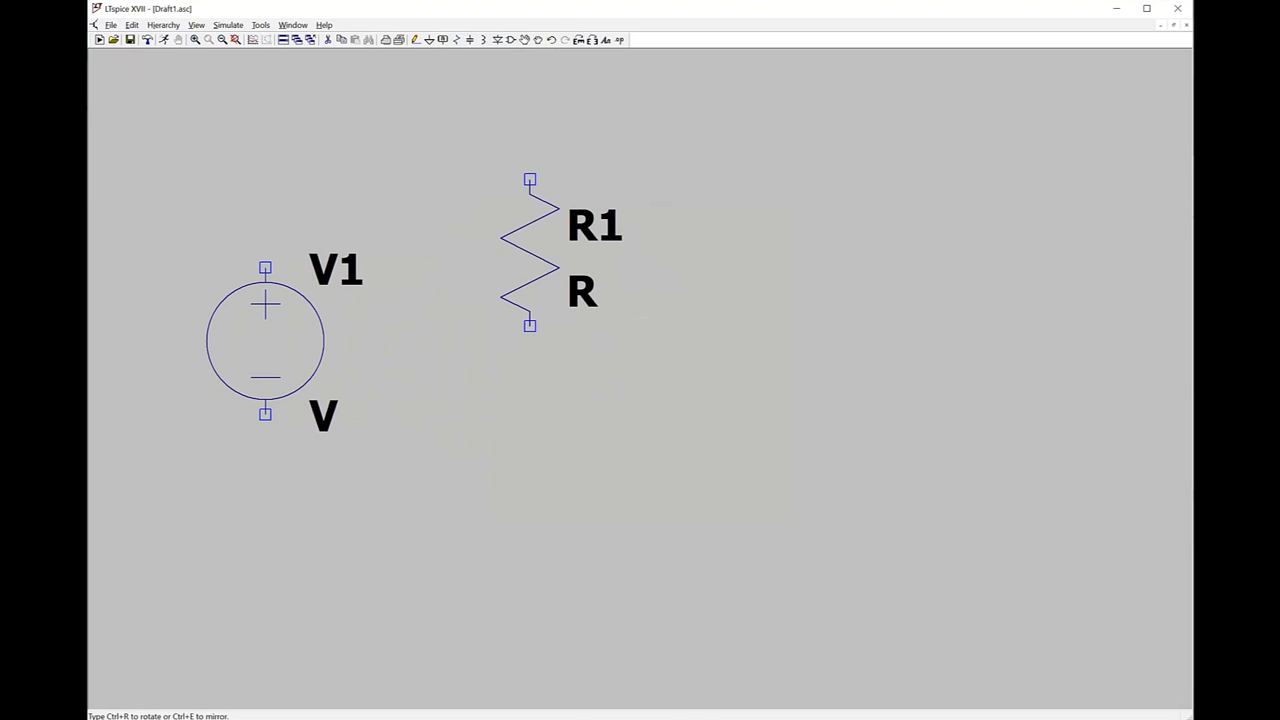
pyautogui.hotkey('ctrl', 'r')
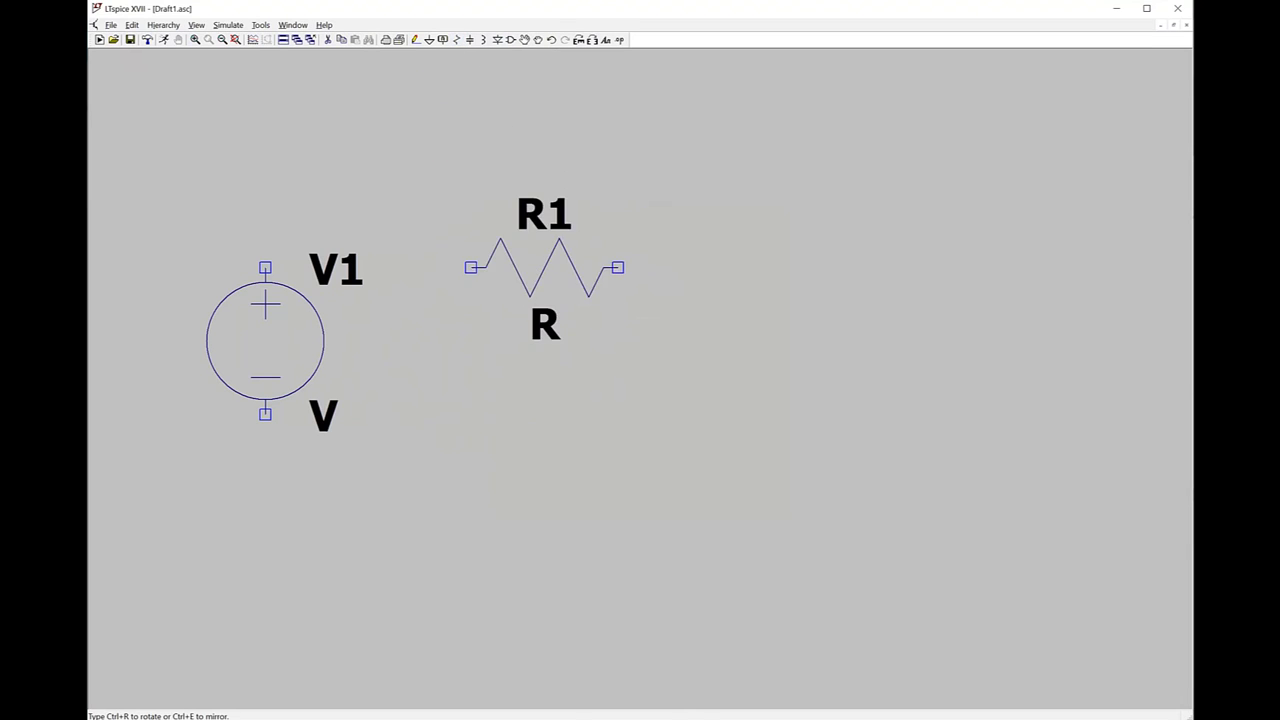
pyautogui.hotkey('ctrl', 'r')
pyautogui.hotkey('ctrl', 'r')
pyautogui.hotkey('ctrl', 'r')
pyautogui.hotkey('ctrl', 'r')
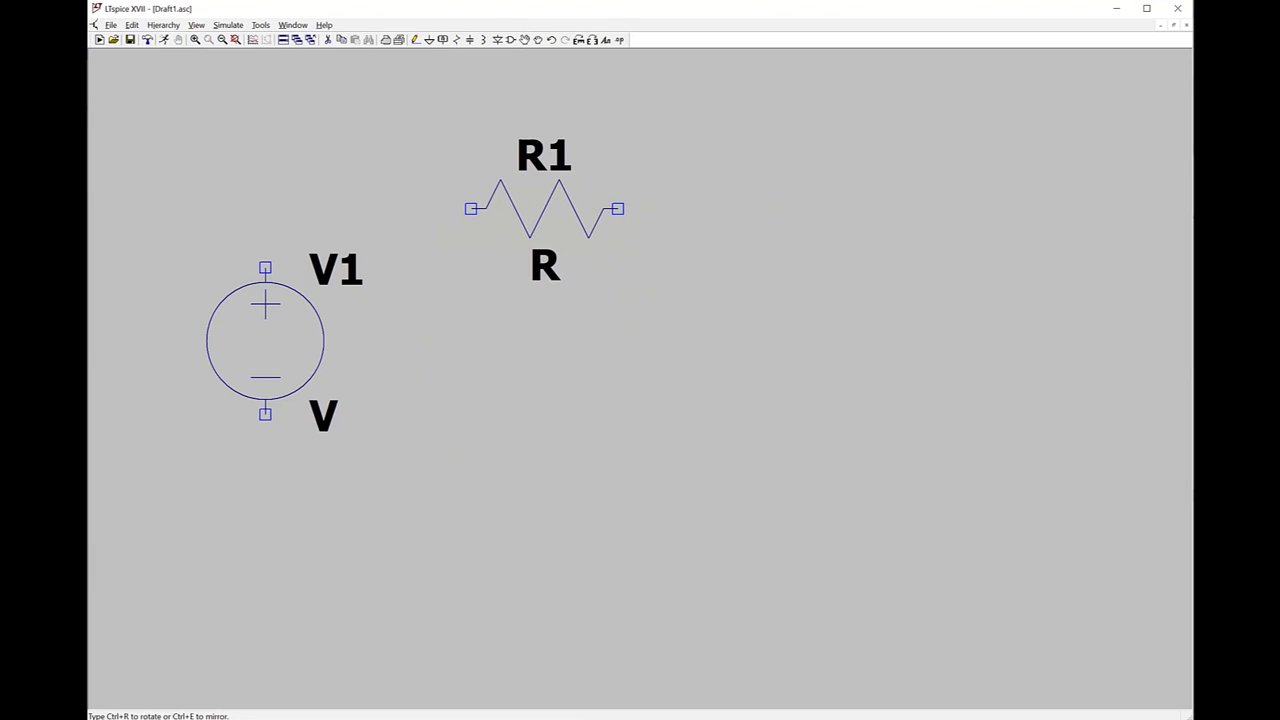
pyautogui.click(544, 209)
pyautogui.press('Escape')
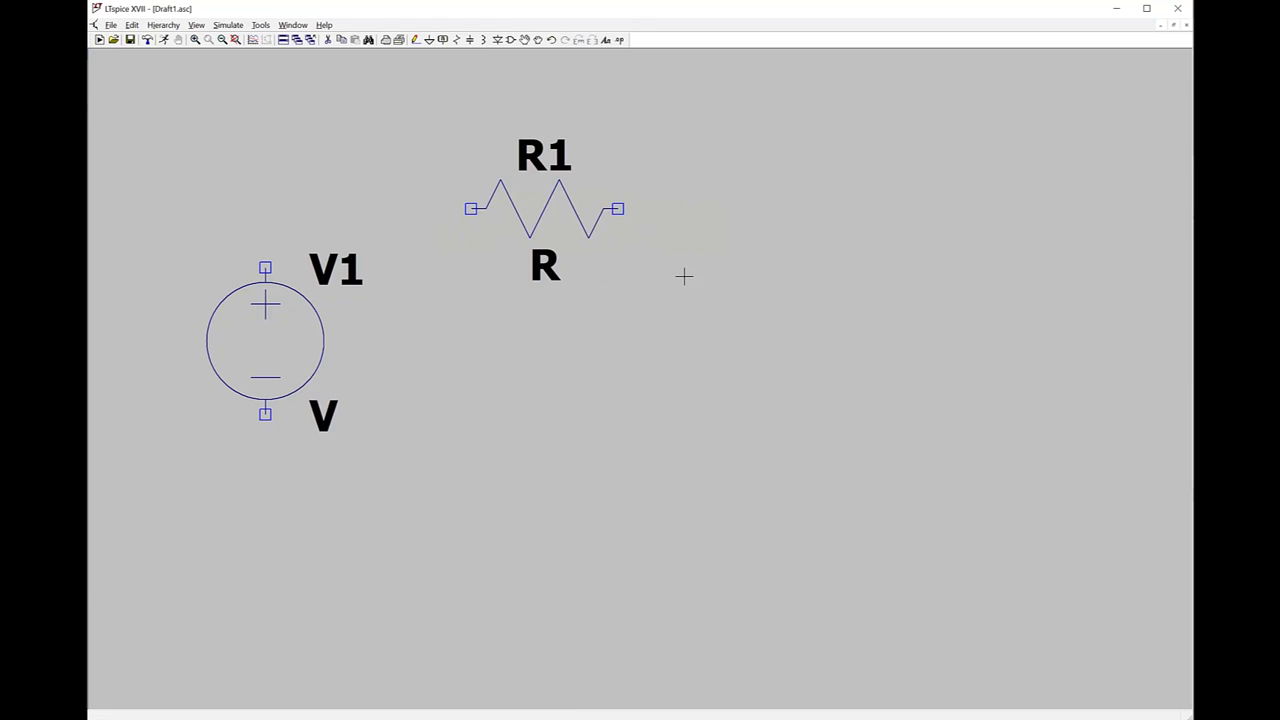
# Step: Place a vertical capacitor below and right of the resistor, and a ground symbol beneath the voltage source
pyautogui.click(470, 39)
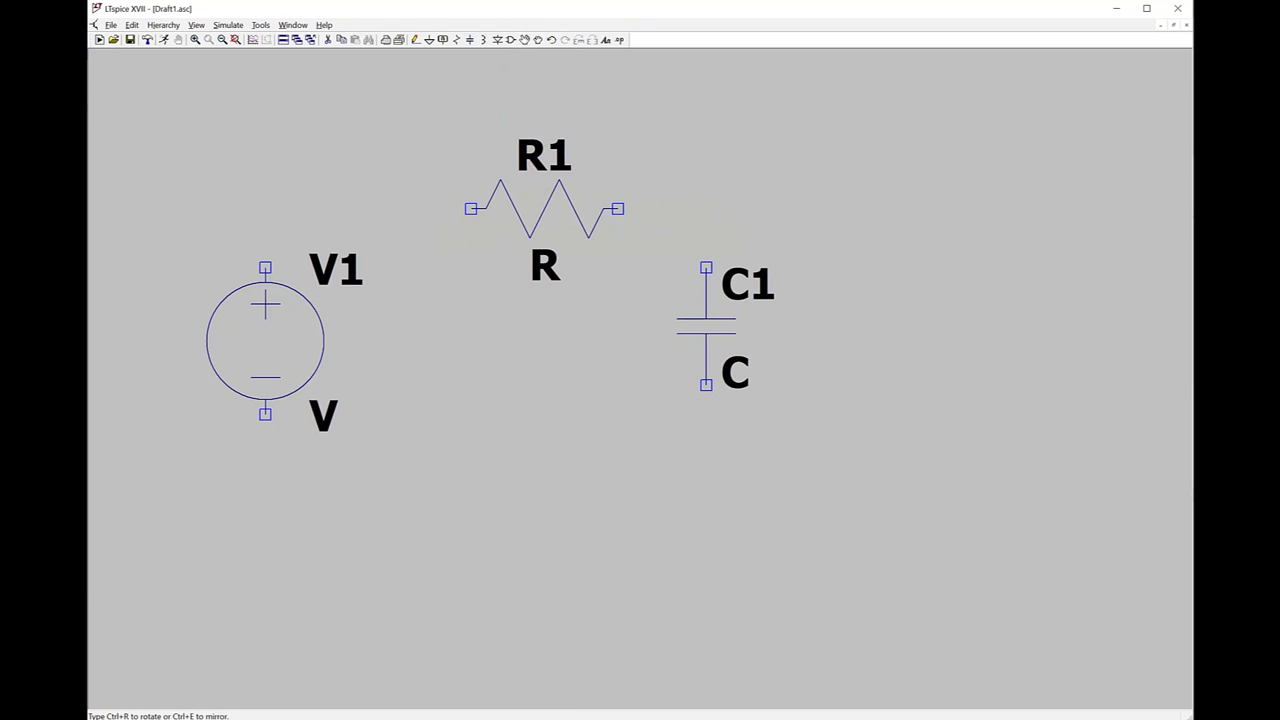
pyautogui.click(706, 268)
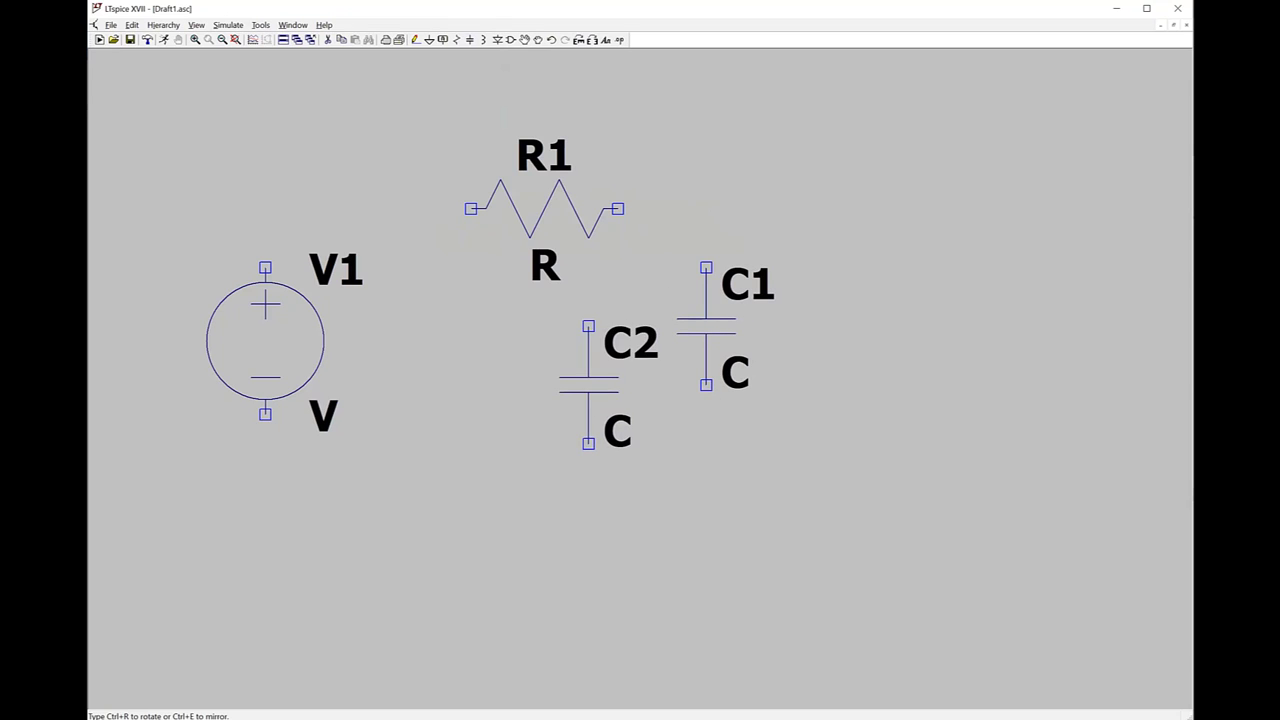
pyautogui.press('Escape')
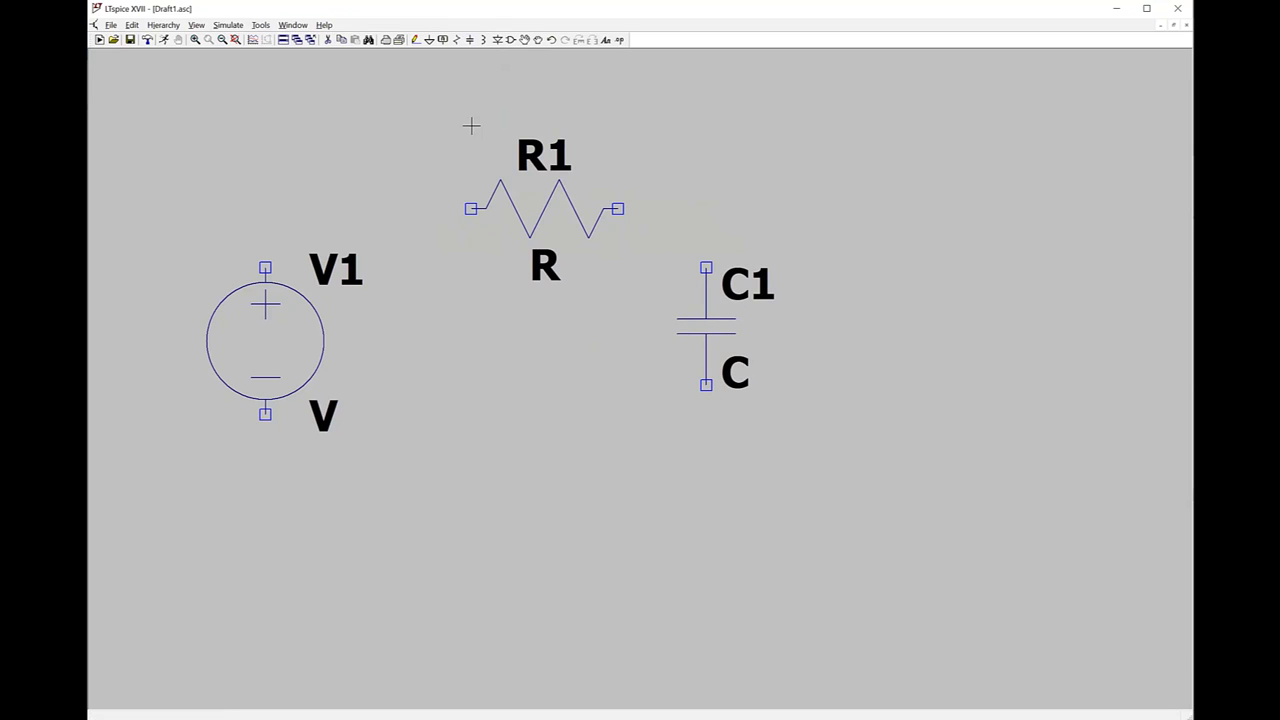
pyautogui.click(429, 39)
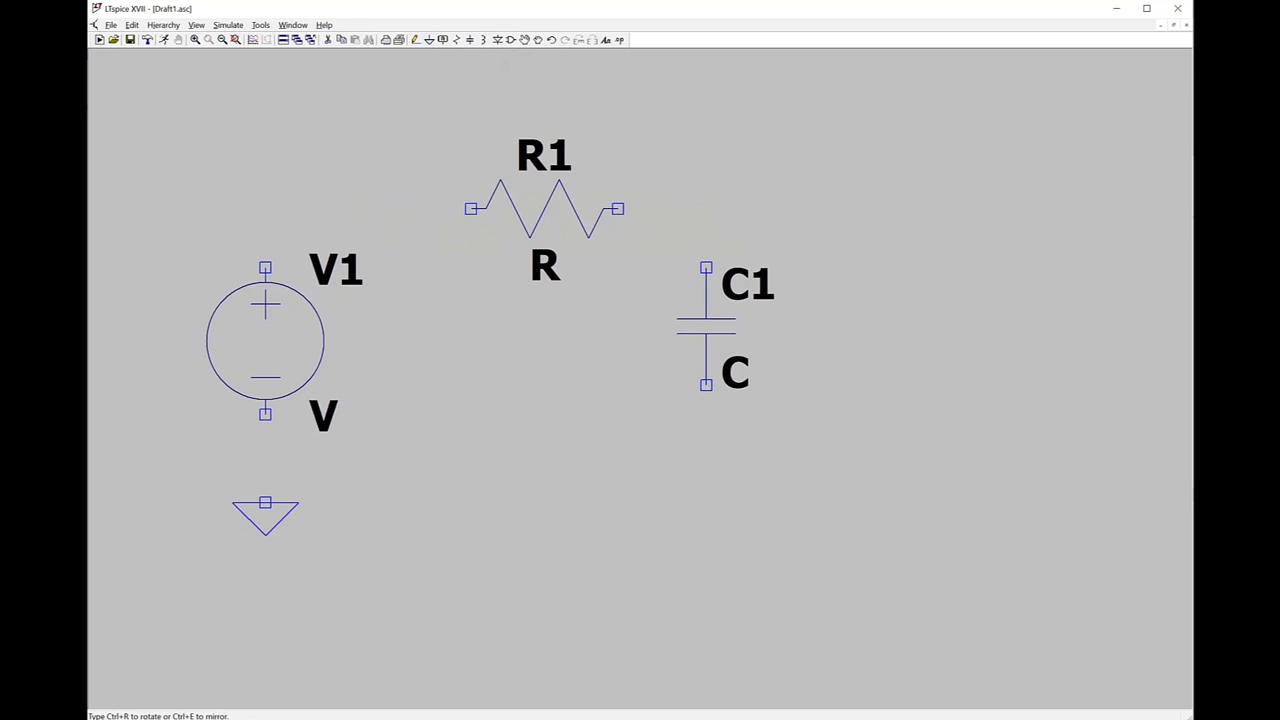
pyautogui.click(265, 502)
pyautogui.press('Escape')
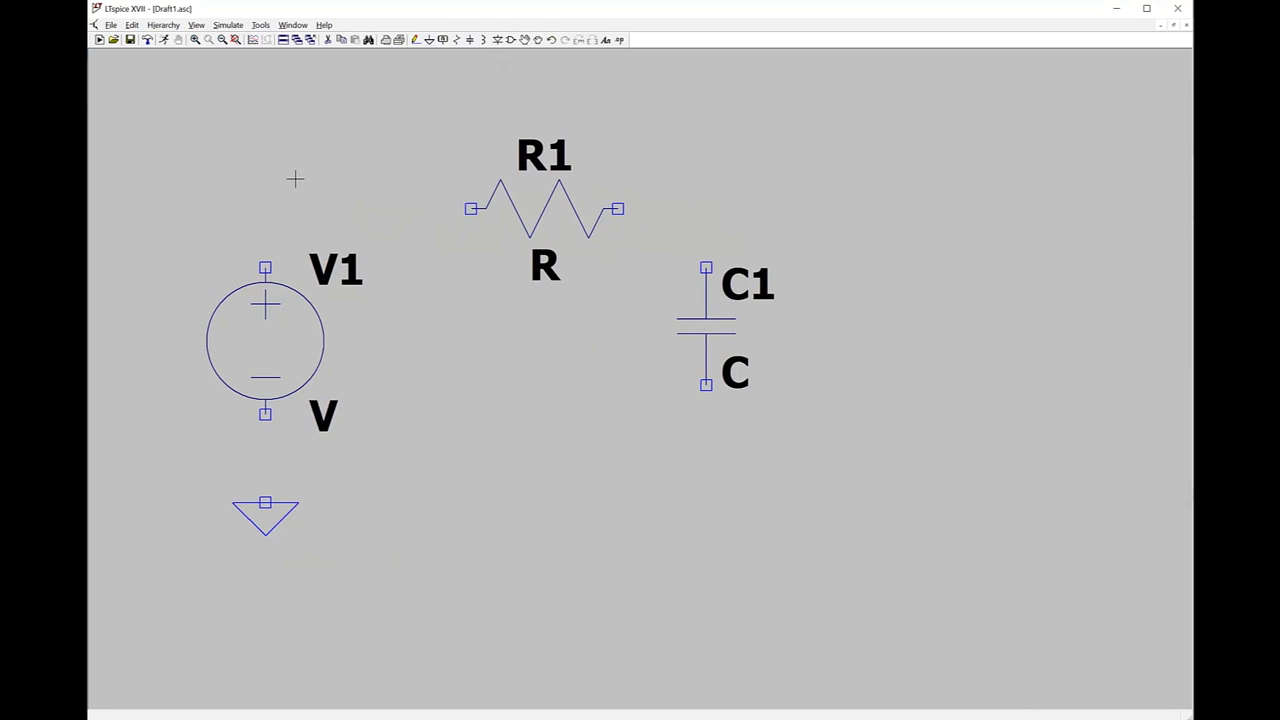
# Step: Wire the source's positive terminal to the resistor's near end and the resistor's other end to the capacitor's upper terminal
pyautogui.click(415, 40)
pyautogui.click(265, 268)
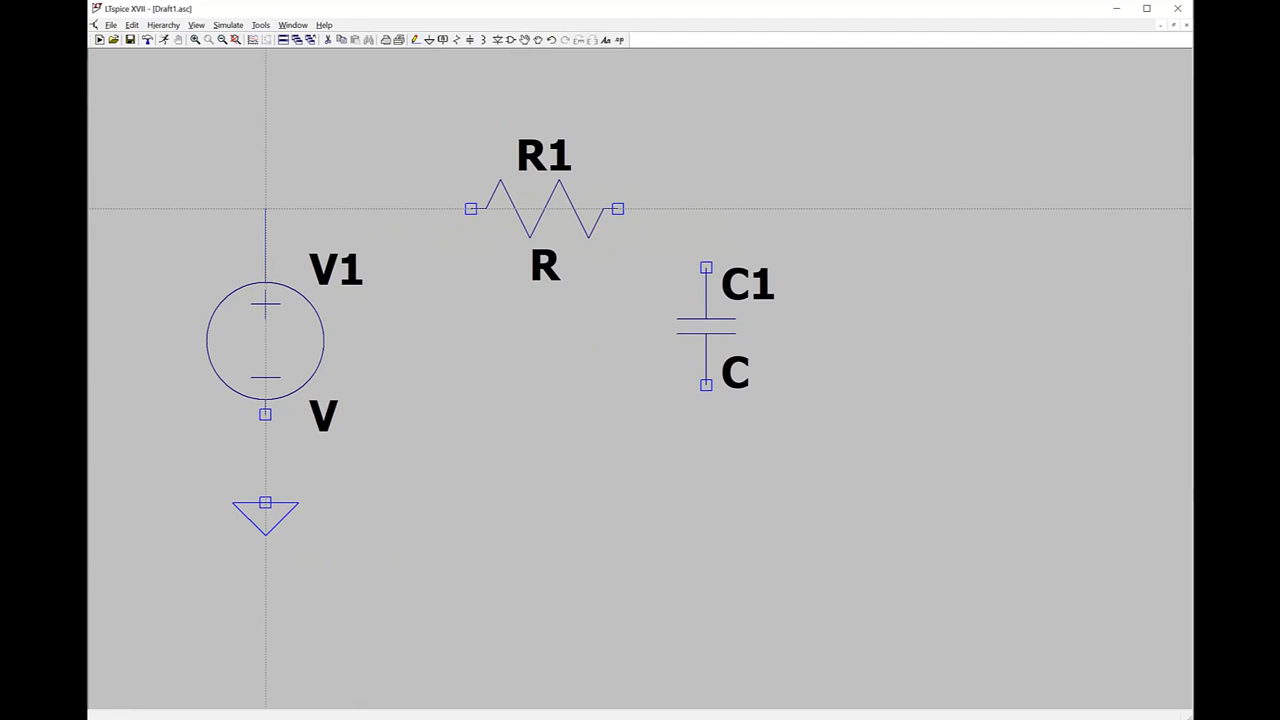
pyautogui.click(471, 208)
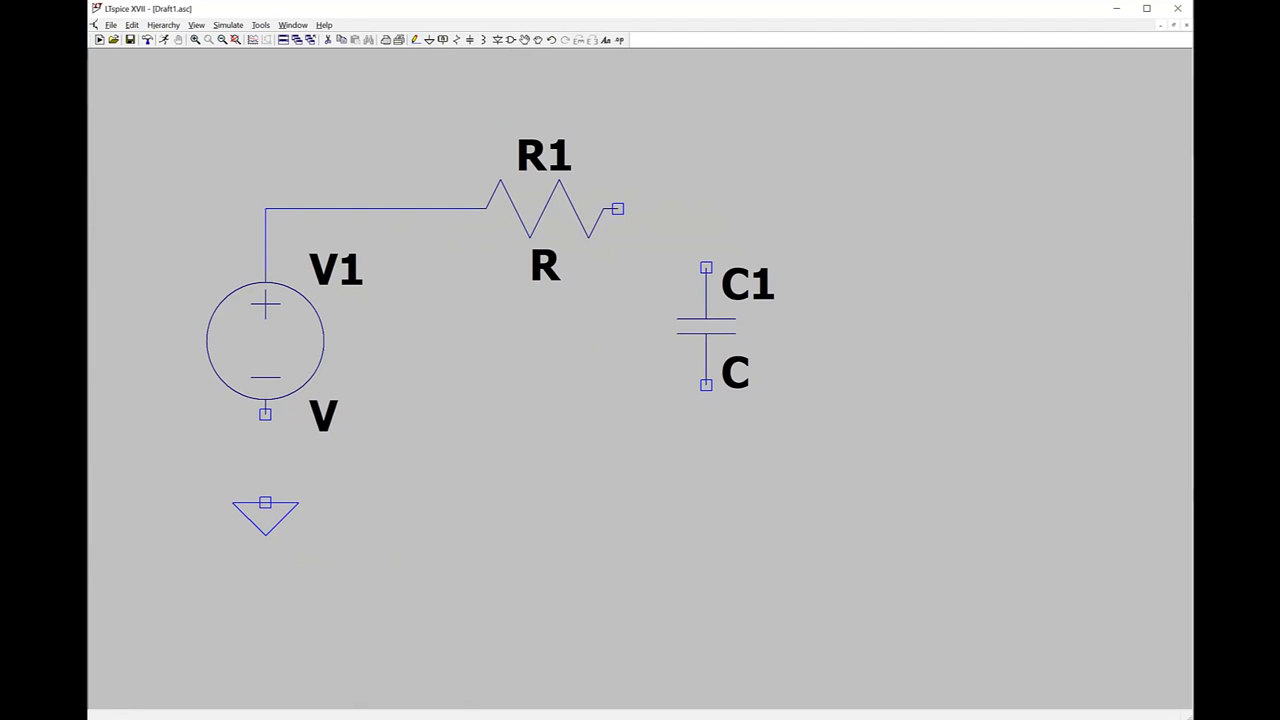
pyautogui.click(618, 208)
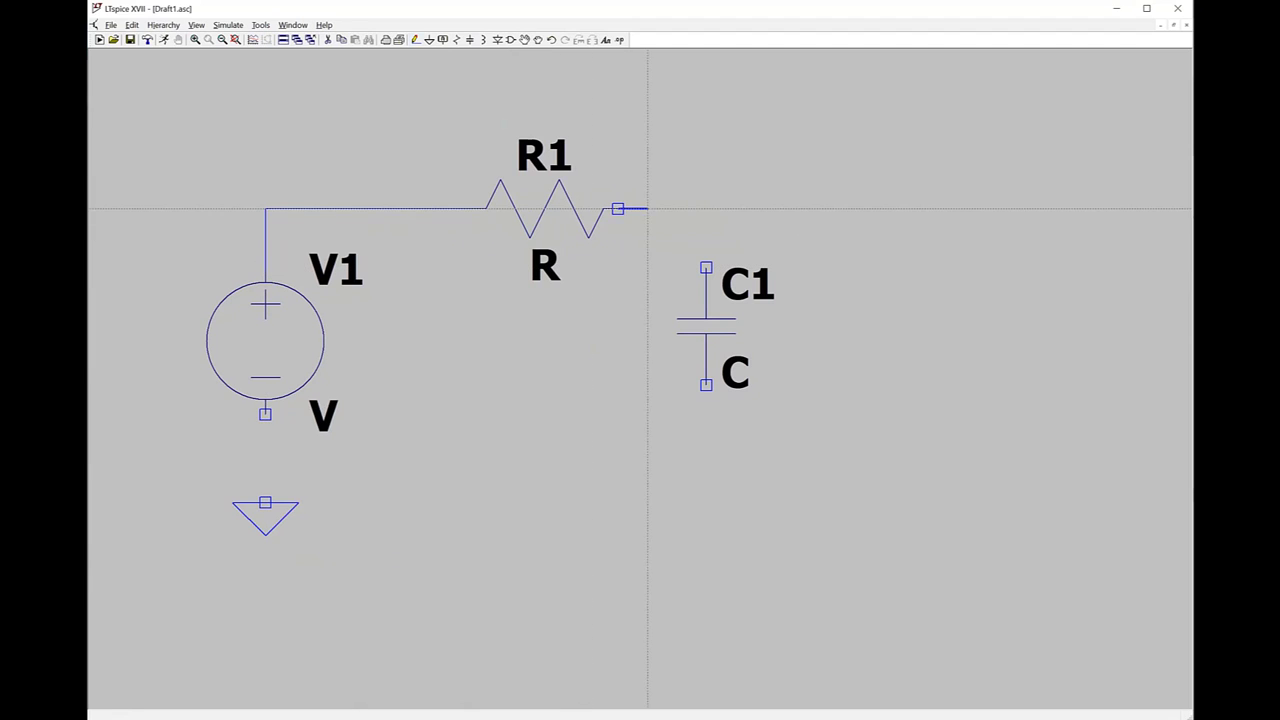
pyautogui.click(706, 268)
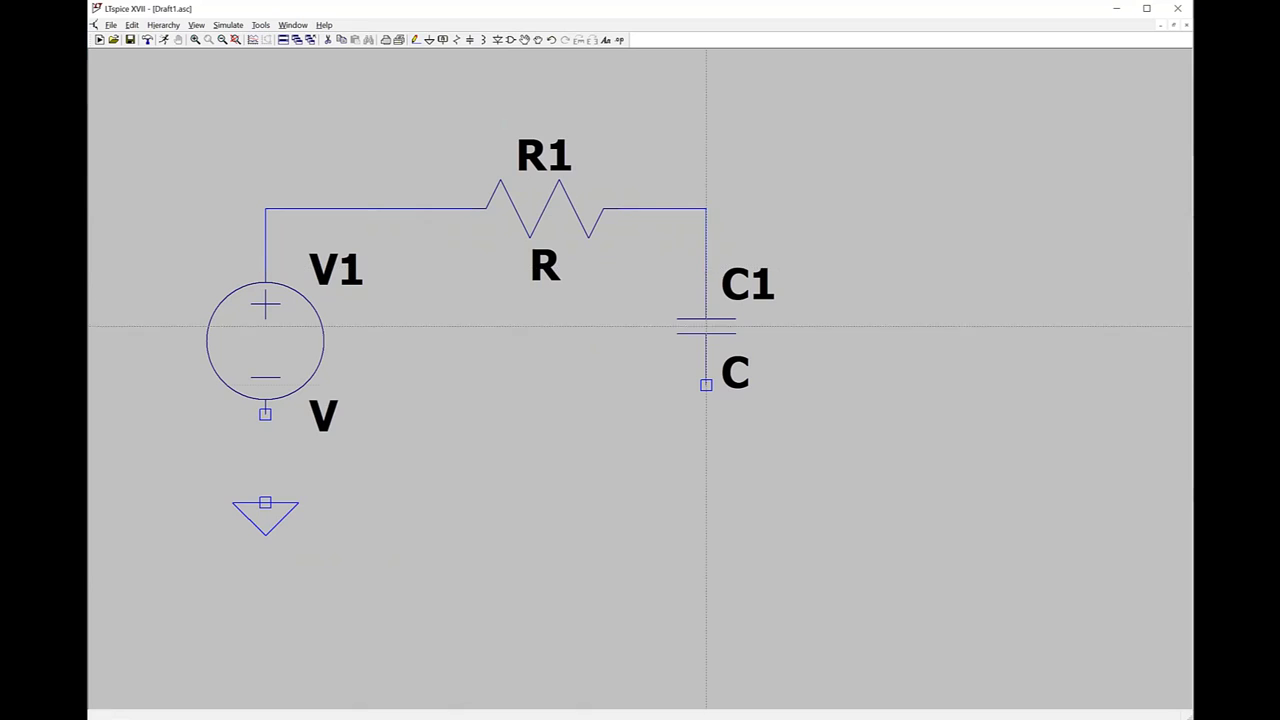
pyautogui.click(736, 385)
pyautogui.press('Escape')
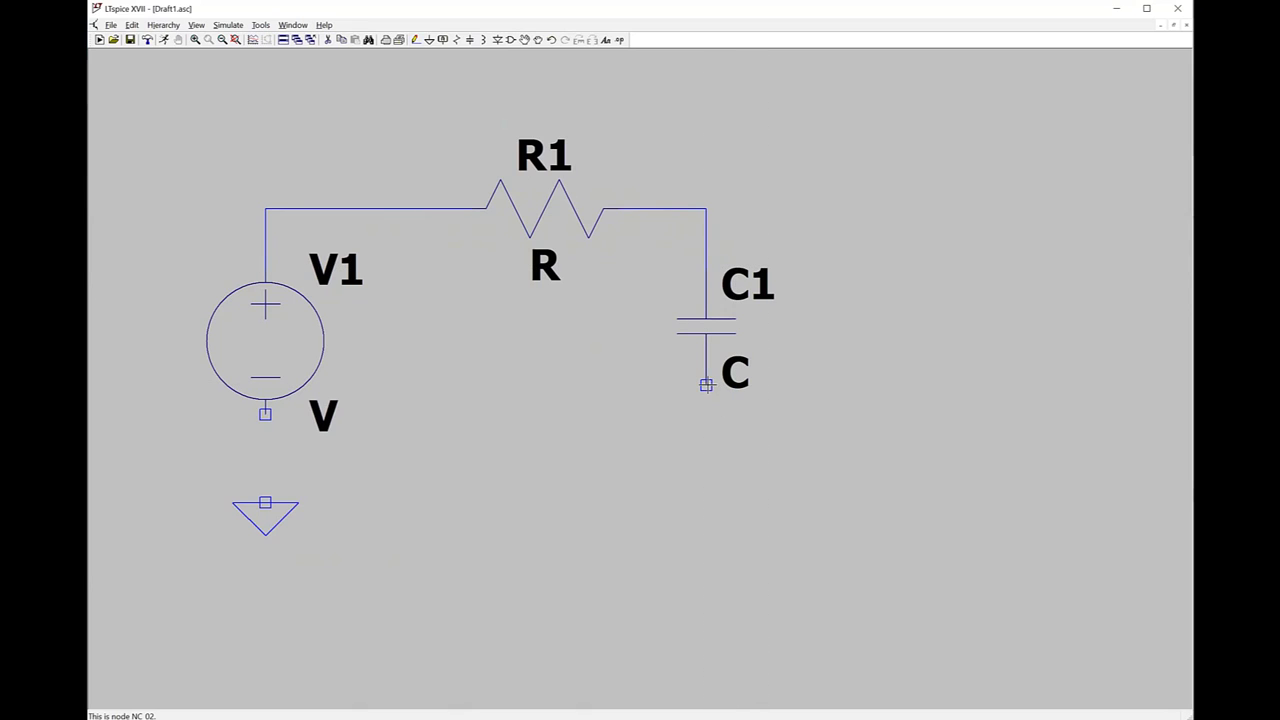
# Step: Wire the capacitor's lower terminal back to the source's negative terminal and connect that node to the ground symbol
pyautogui.click(416, 40)
pyautogui.click(706, 385)
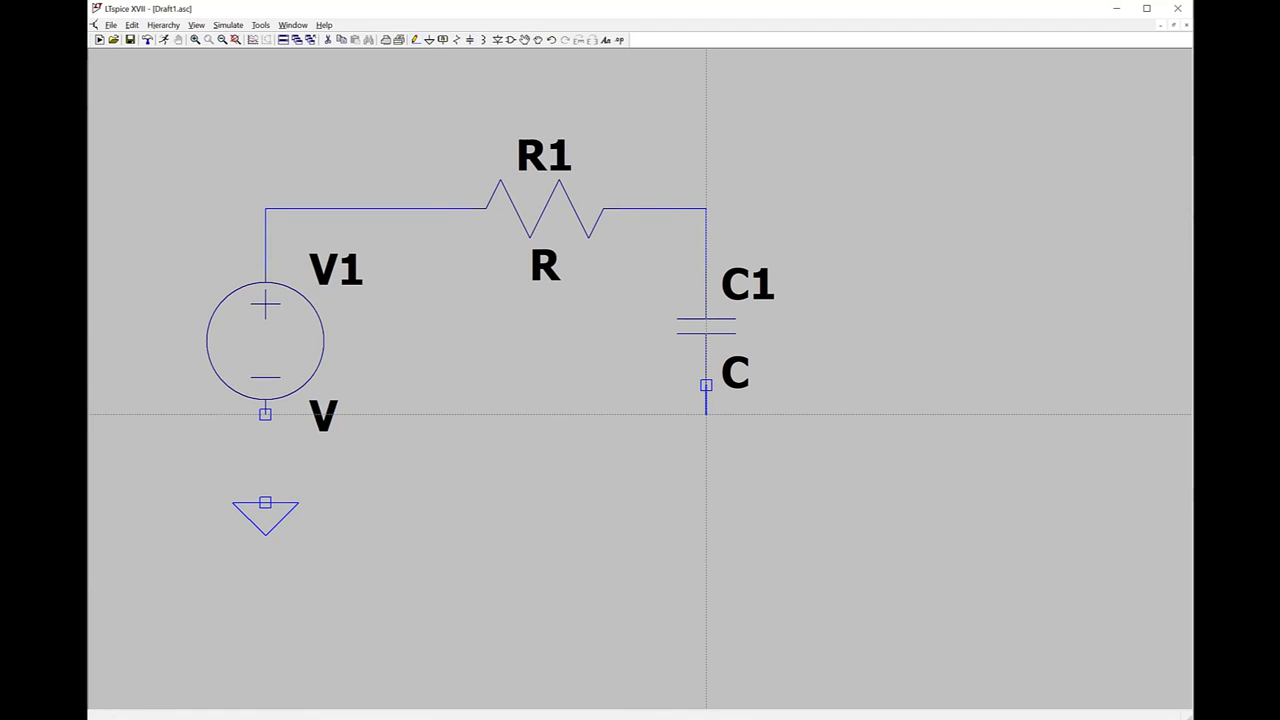
pyautogui.click(706, 414)
pyautogui.click(265, 414)
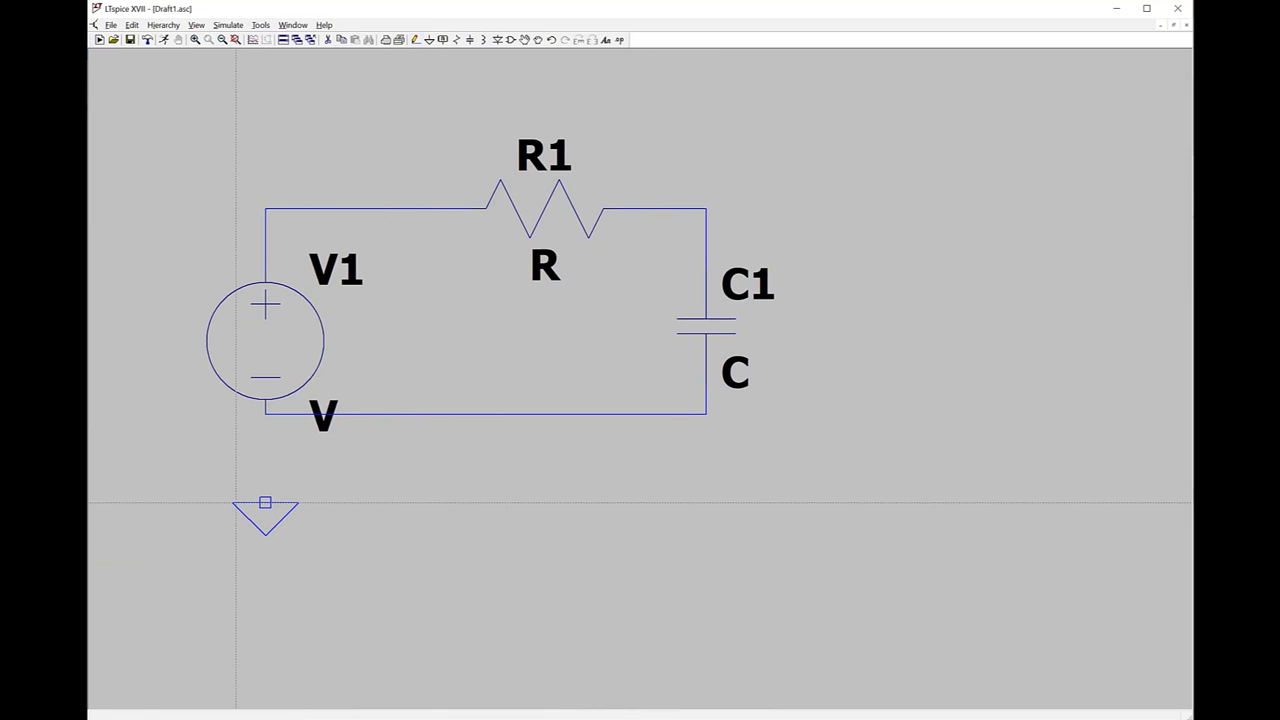
pyautogui.click(265, 503)
pyautogui.click(265, 414)
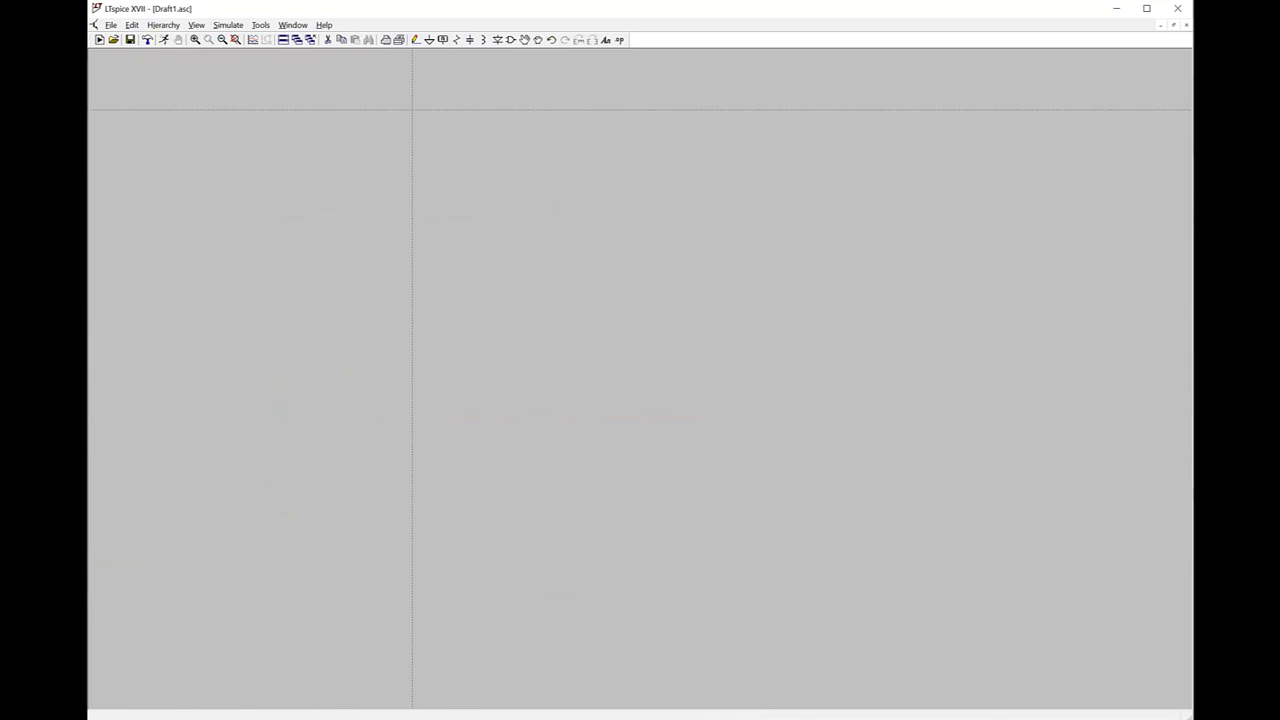
pyautogui.click(412, 109)
pyautogui.press('Escape')
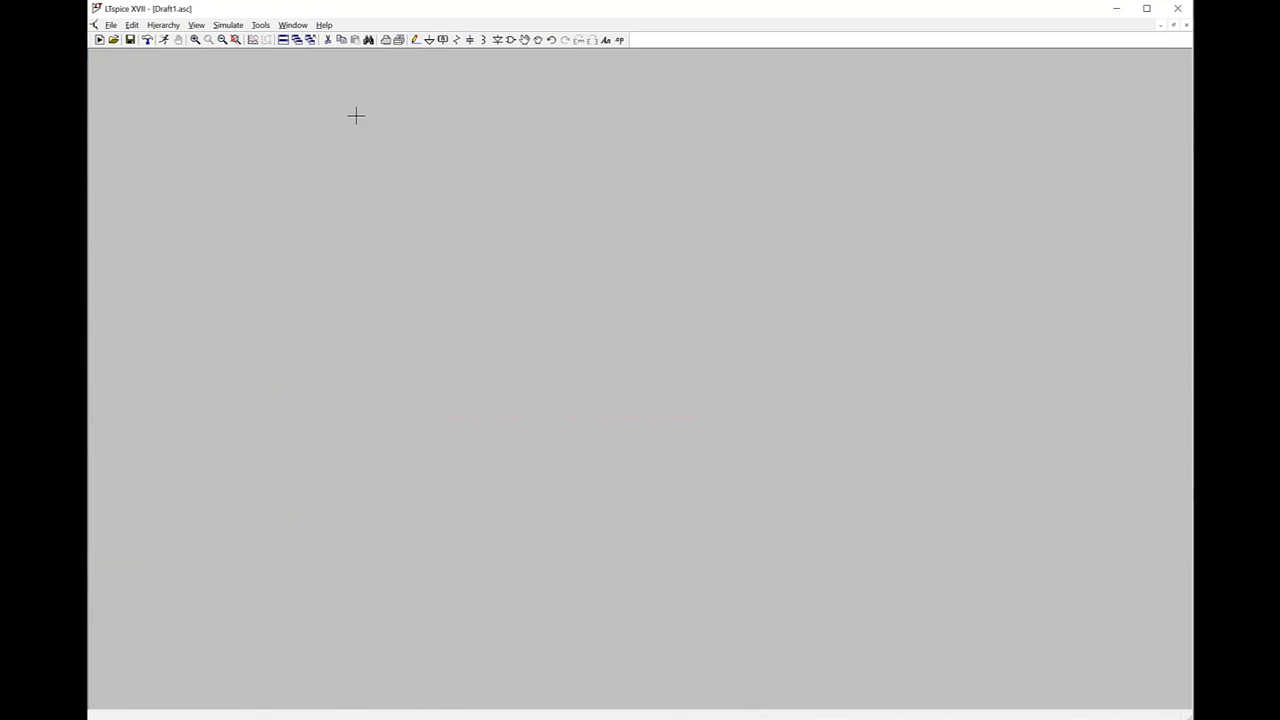
pyautogui.click(235, 40)
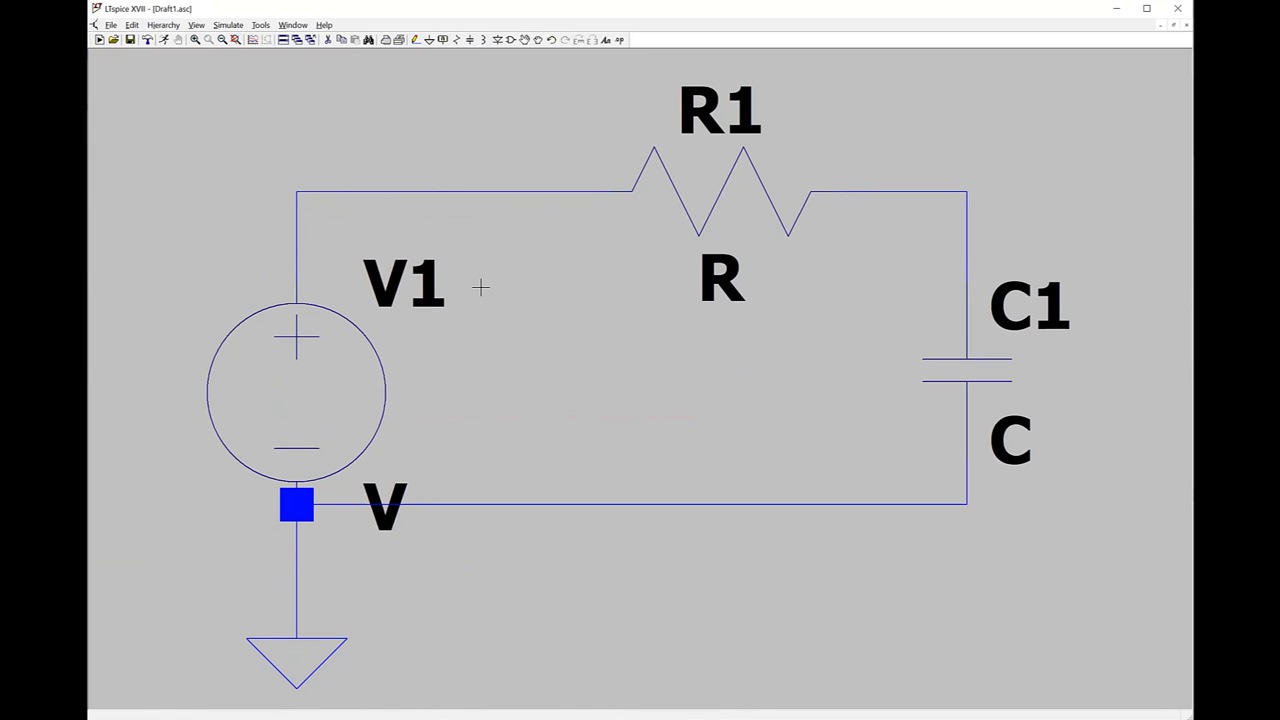
pyautogui.rightClick(711, 188)
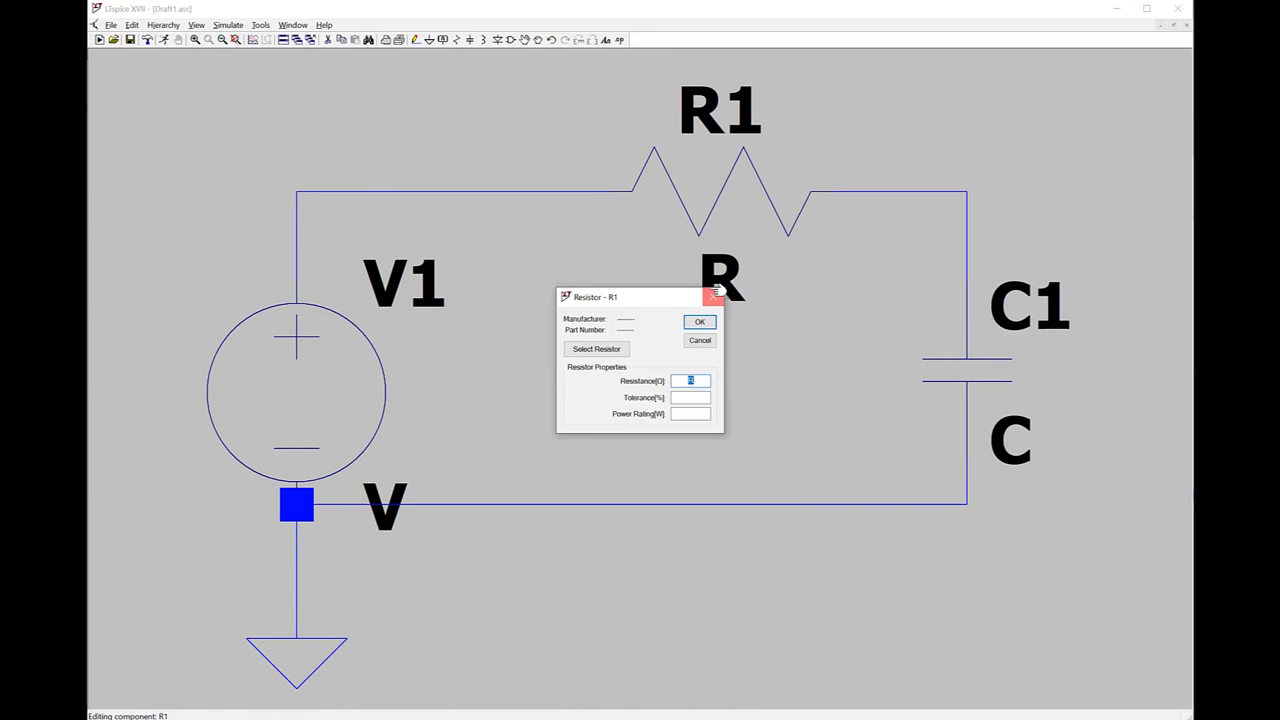
pyautogui.click(721, 291)
pyautogui.rightClick(723, 270)
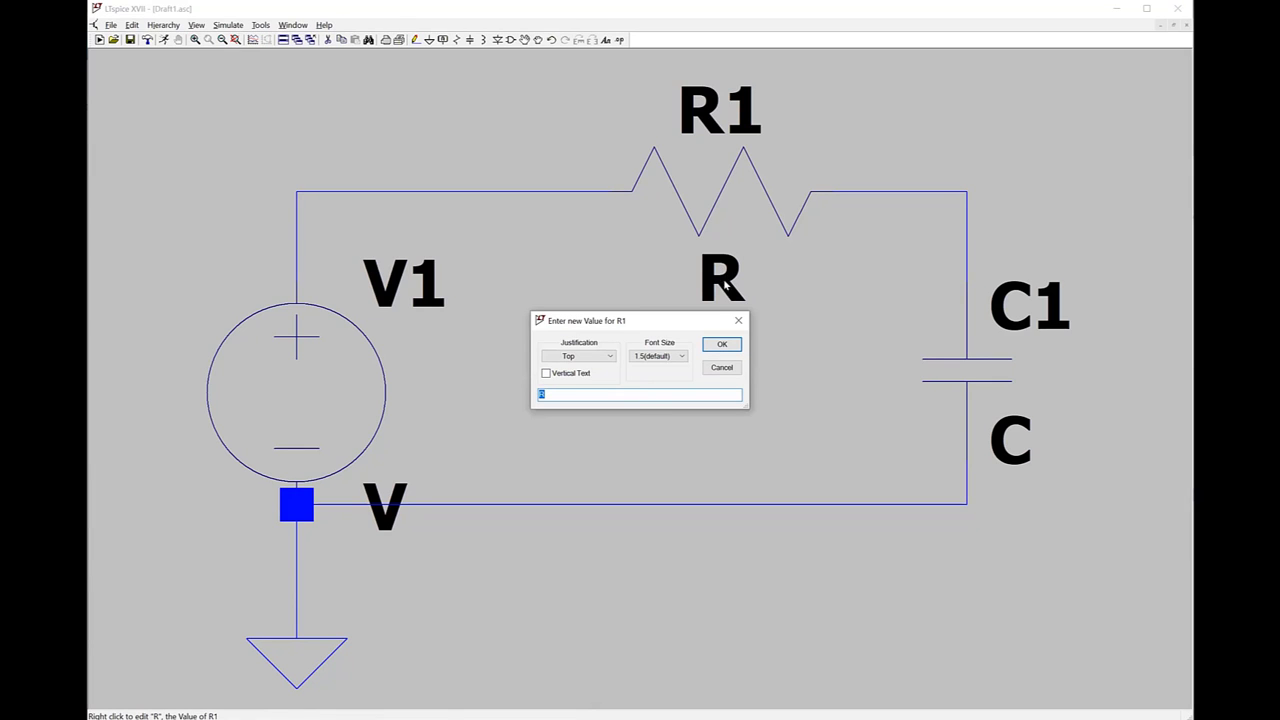
pyautogui.click(719, 369)
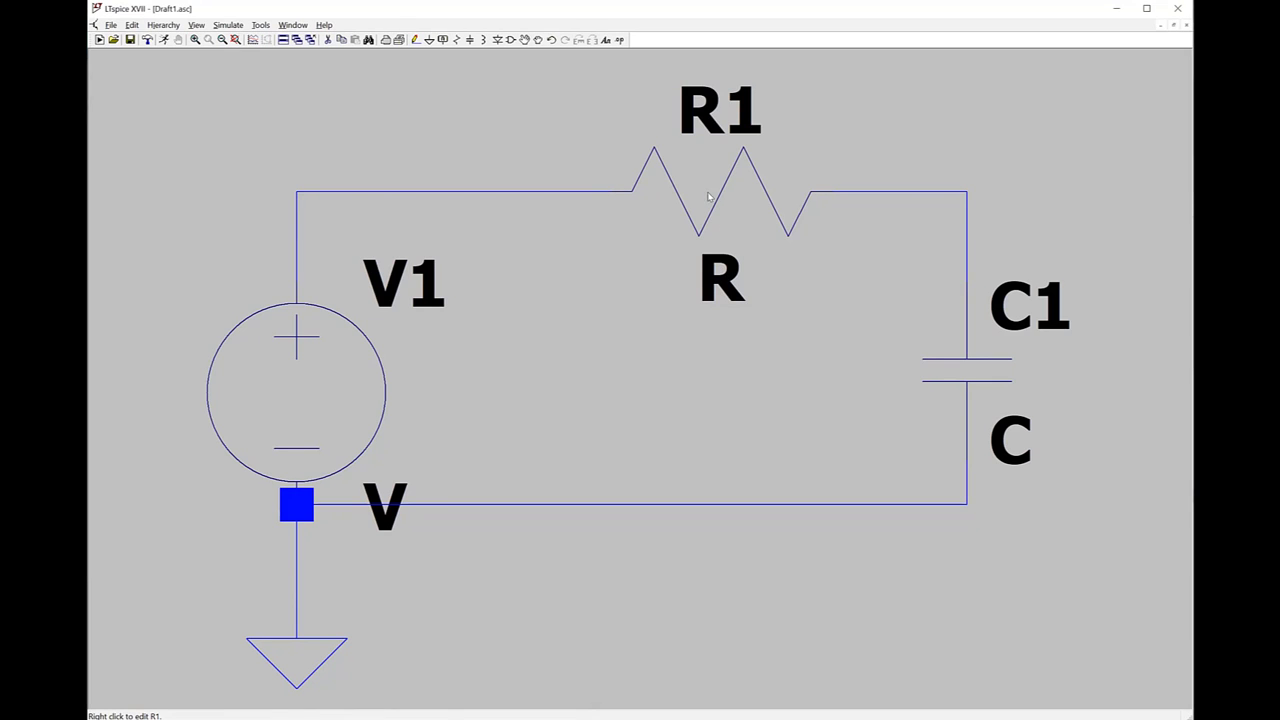
# Step: Set the resistance of R1 to 10k
pyautogui.rightClick(708, 196)
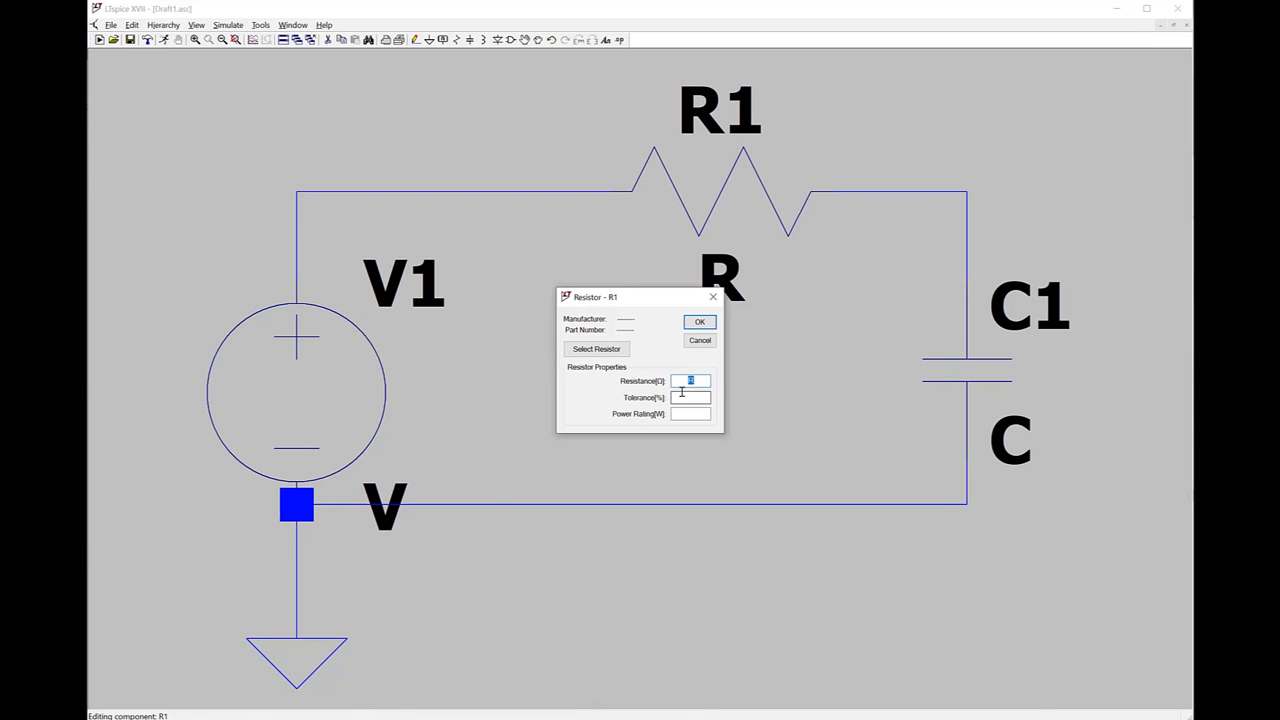
pyautogui.write('10k')
pyautogui.press('Return')
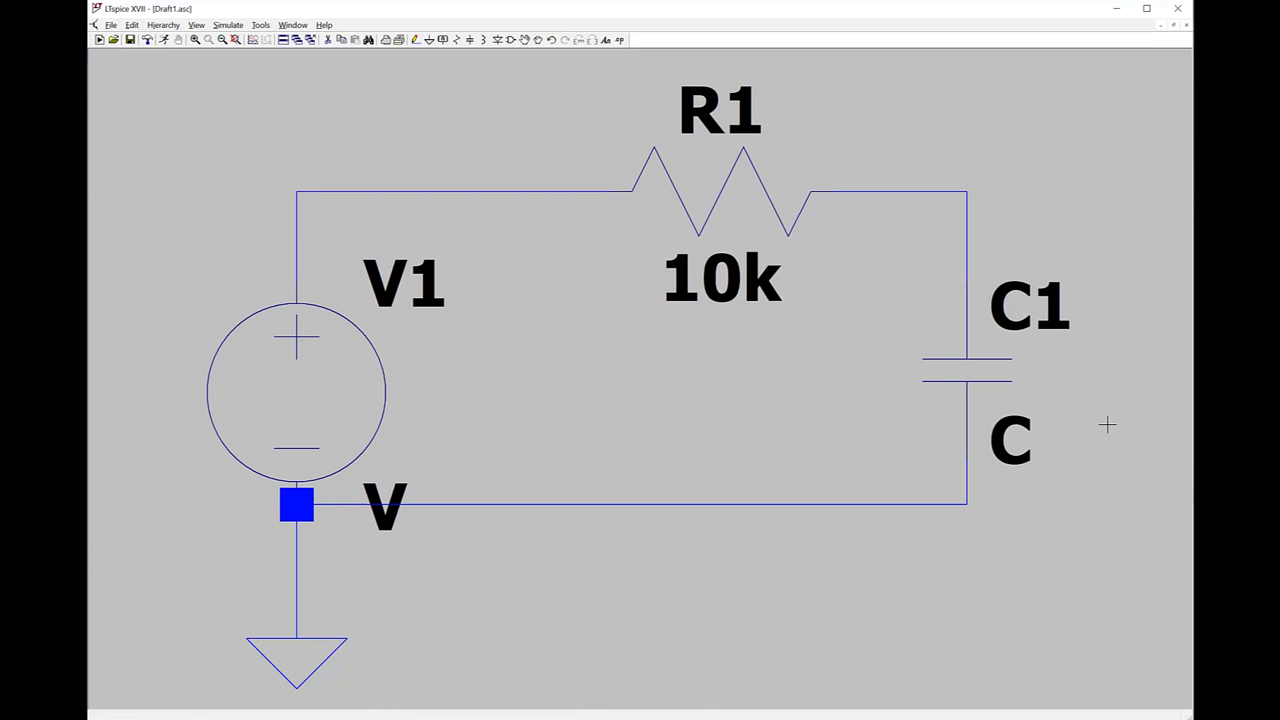
# Step: Set the capacitance of C1 to 160n, without the F unit letter
pyautogui.rightClick(960, 366)
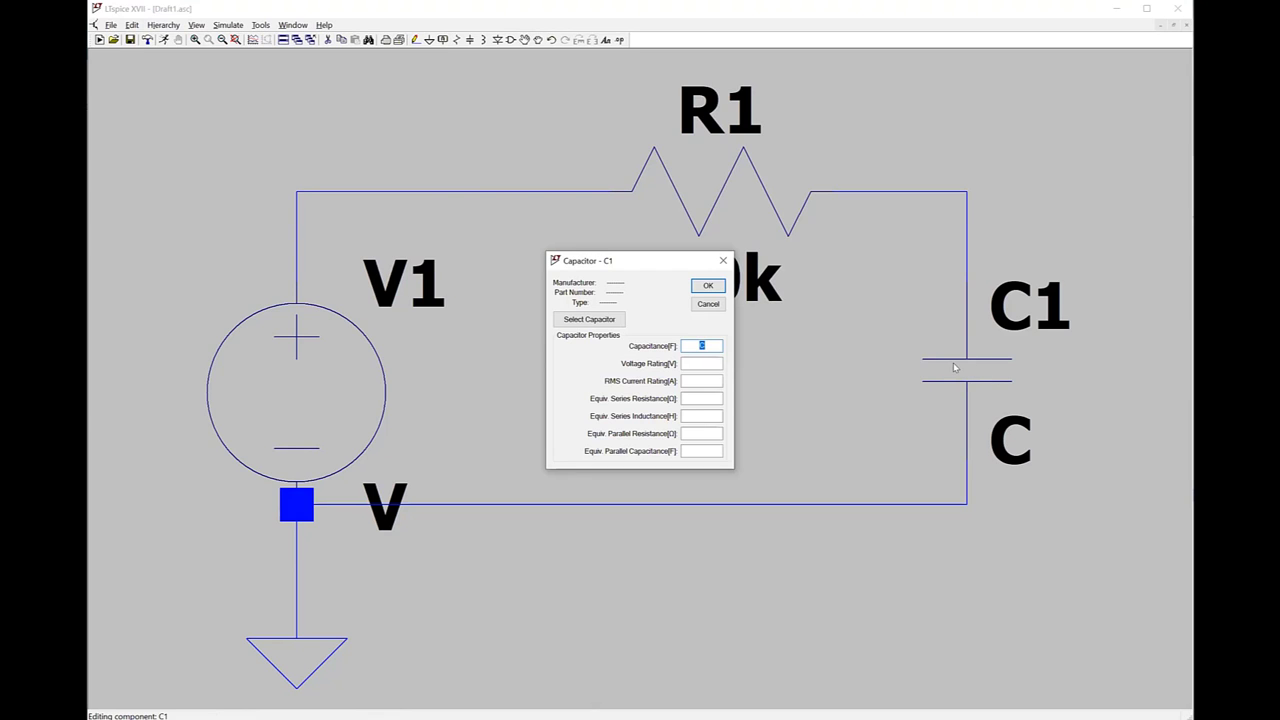
pyautogui.write('160nF')
pyautogui.press('Return')
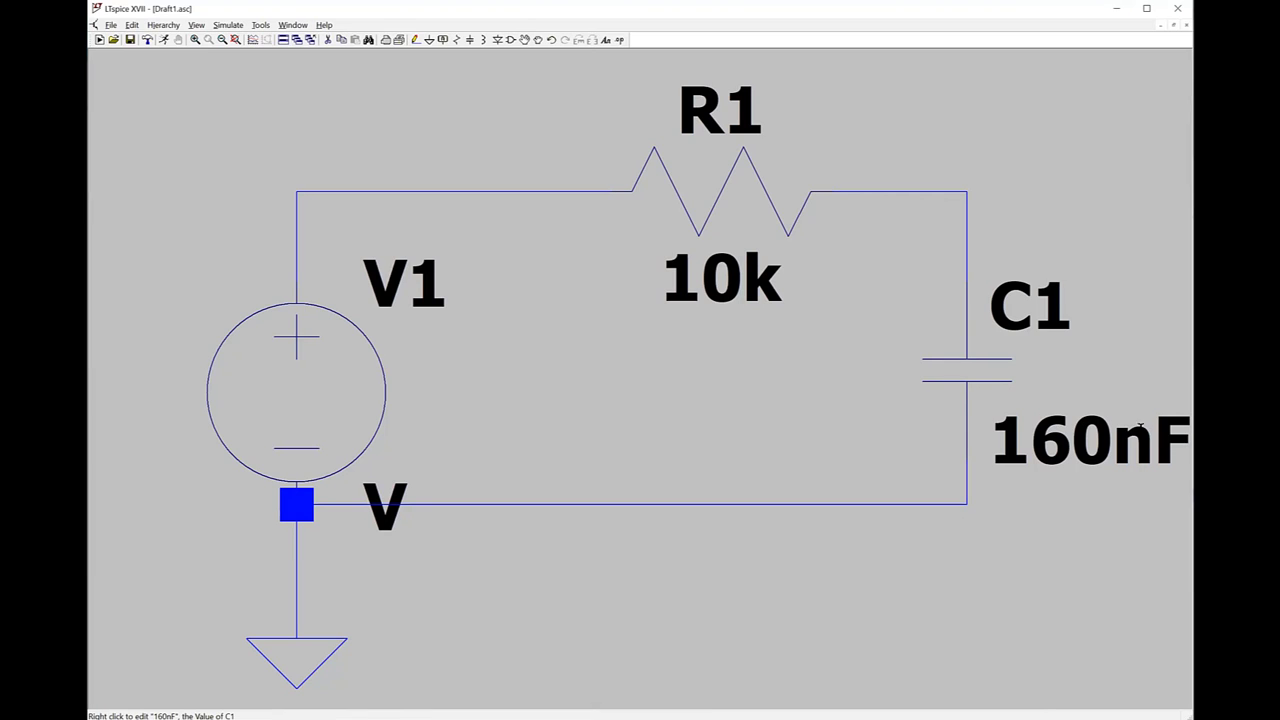
pyautogui.rightClick(956, 368)
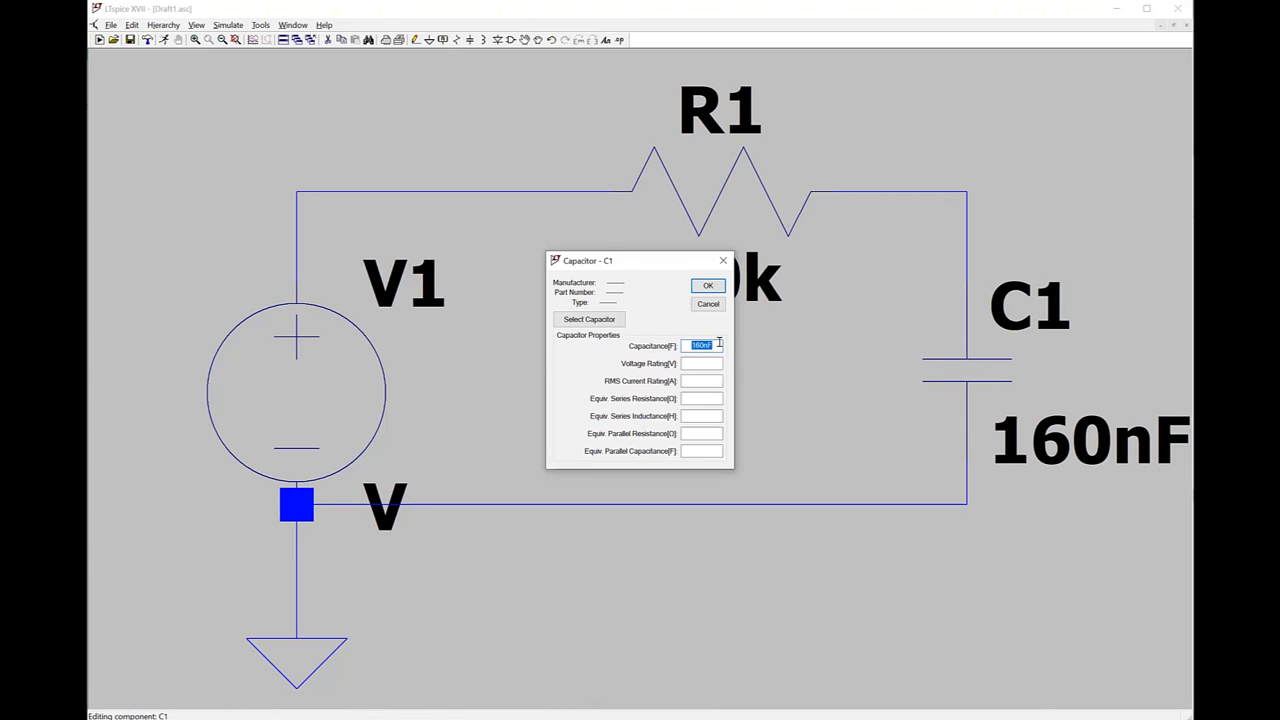
pyautogui.click(718, 344)
pyautogui.press('BackSpace')
pyautogui.press('Return')
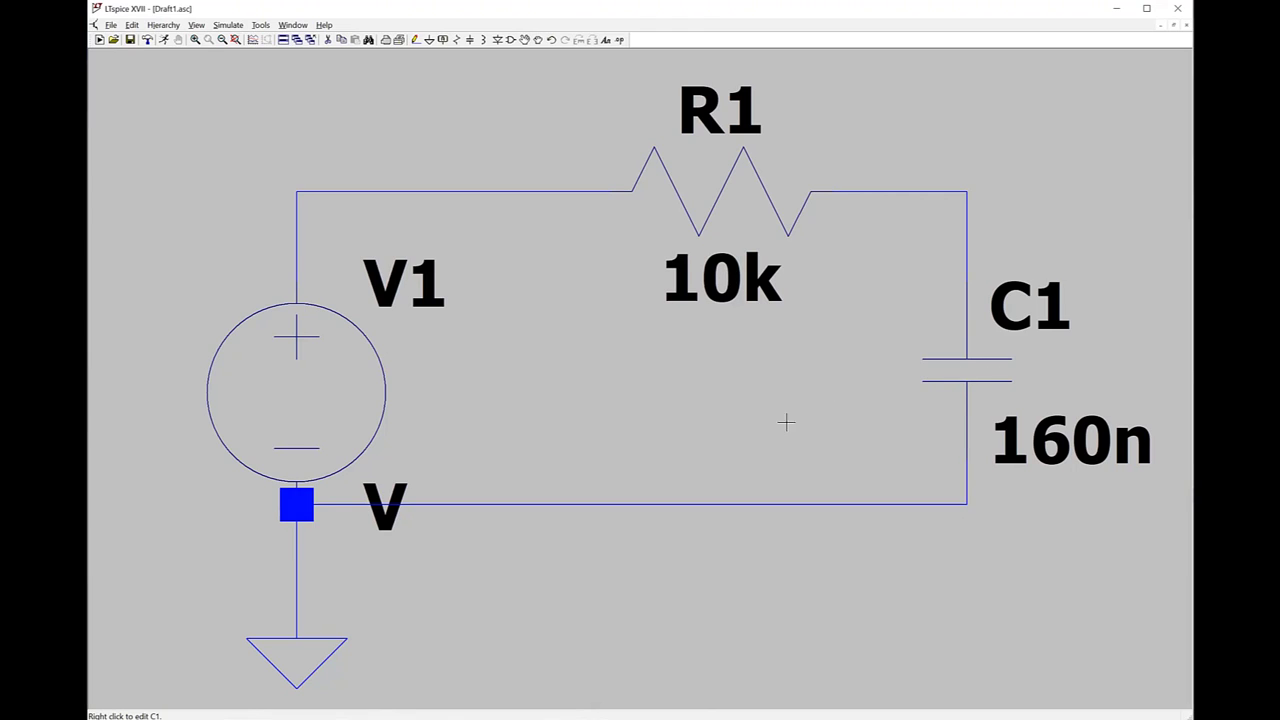
# Step: In V1's advanced settings, set the small-signal AC amplitude to 1 and keep the source function at (none)
pyautogui.rightClick(300, 361)
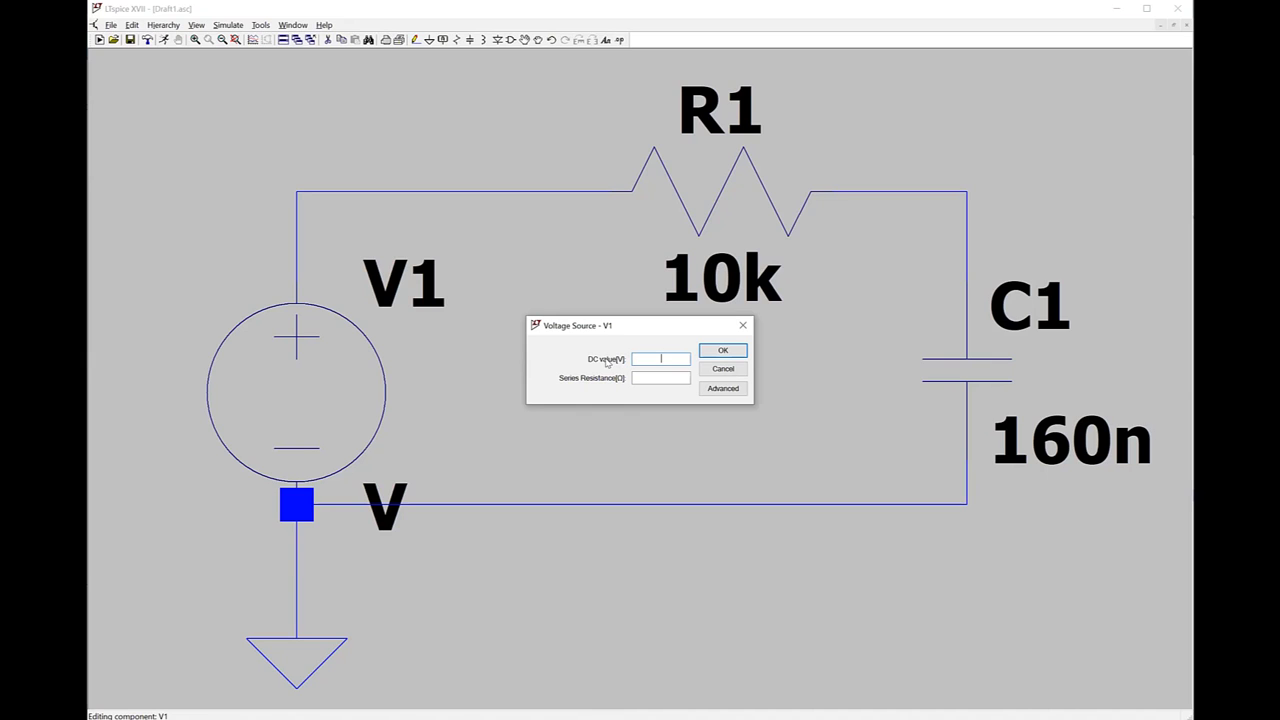
pyautogui.click(713, 390)
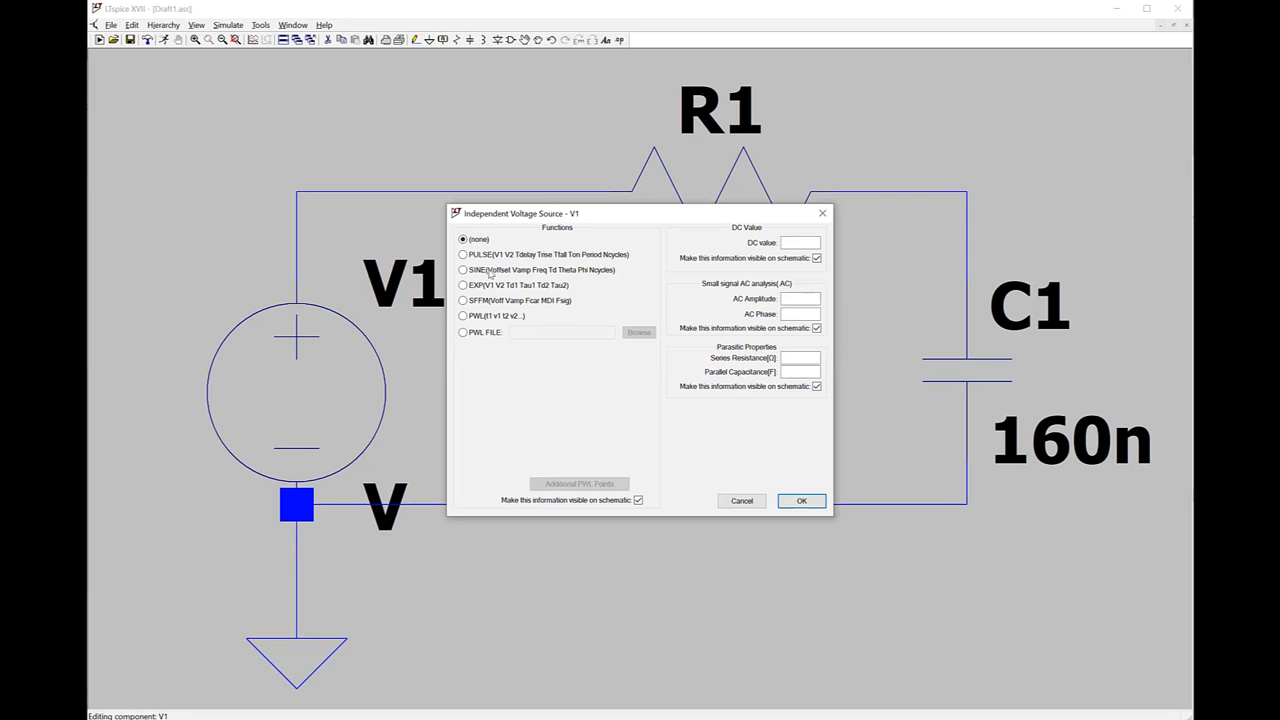
pyautogui.click(490, 272)
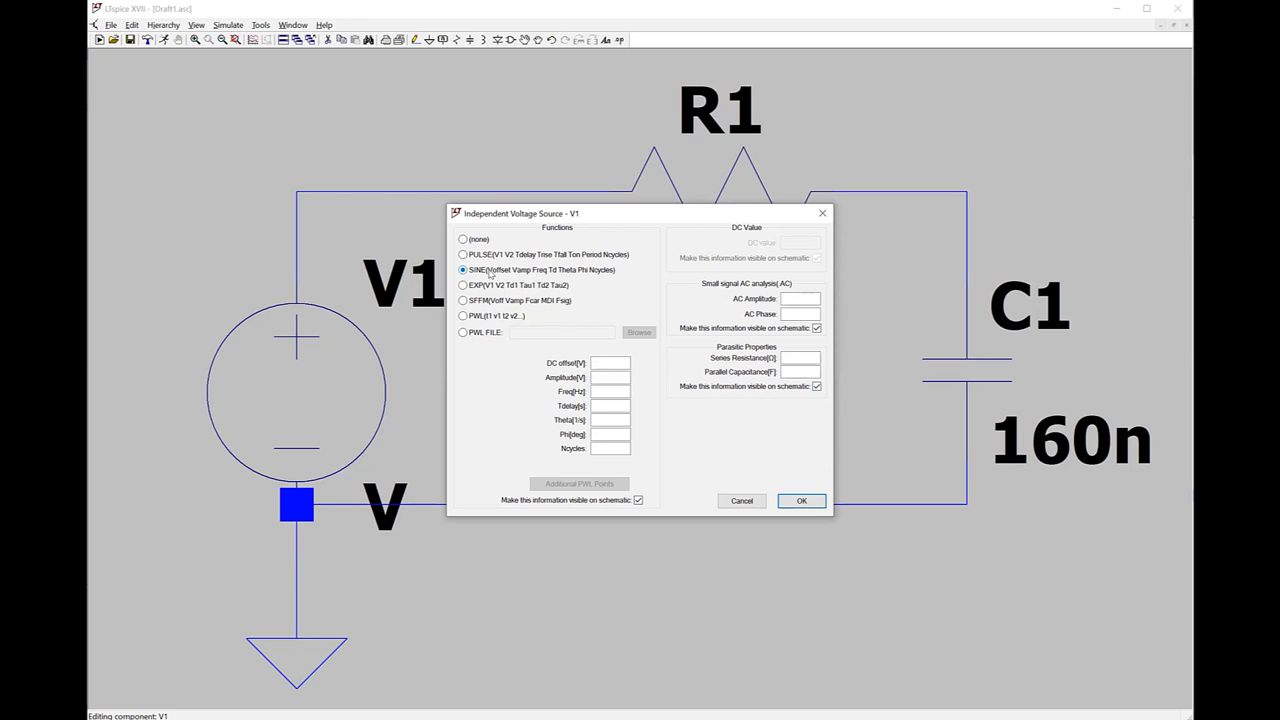
pyautogui.click(465, 240)
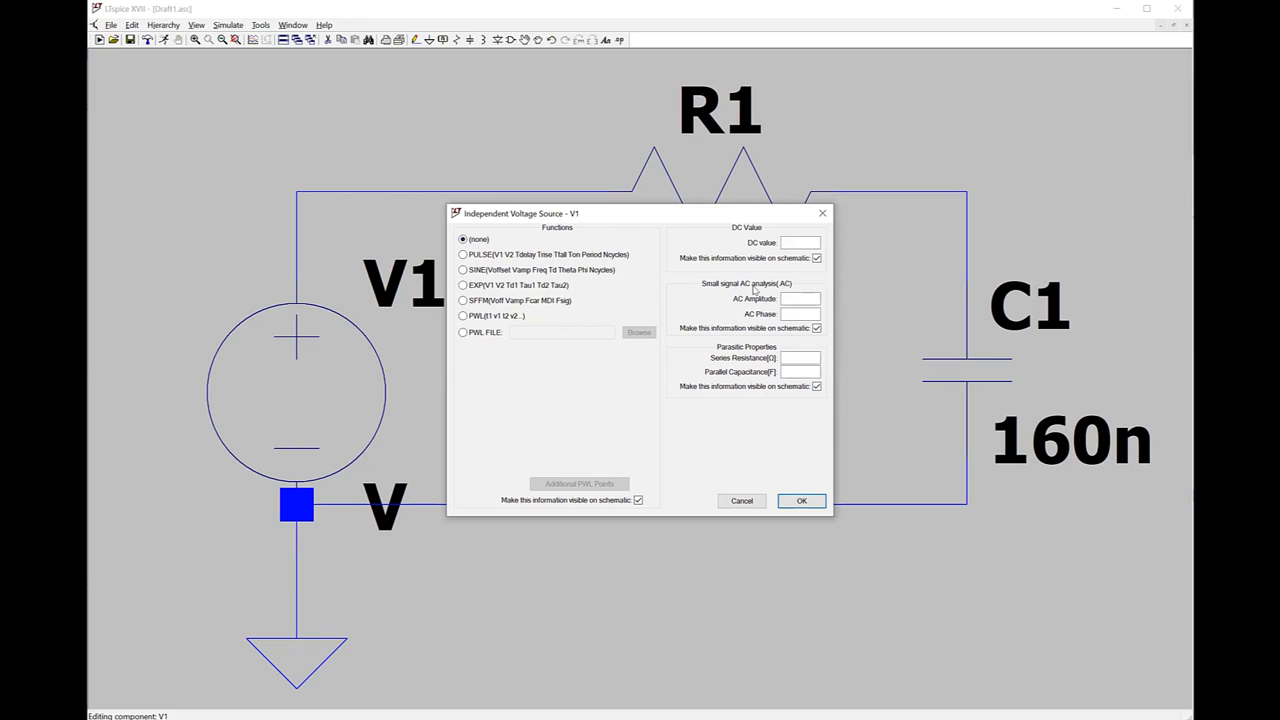
pyautogui.click(792, 299)
pyautogui.click(463, 272)
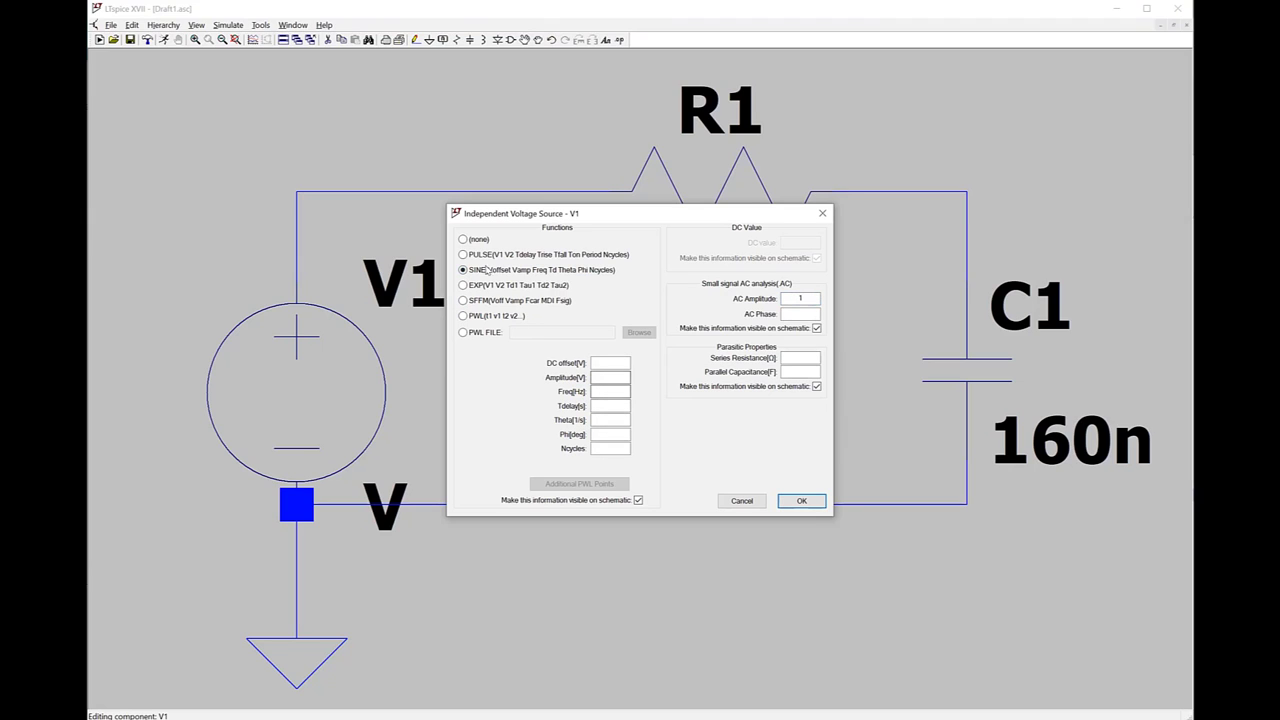
pyautogui.click(460, 239)
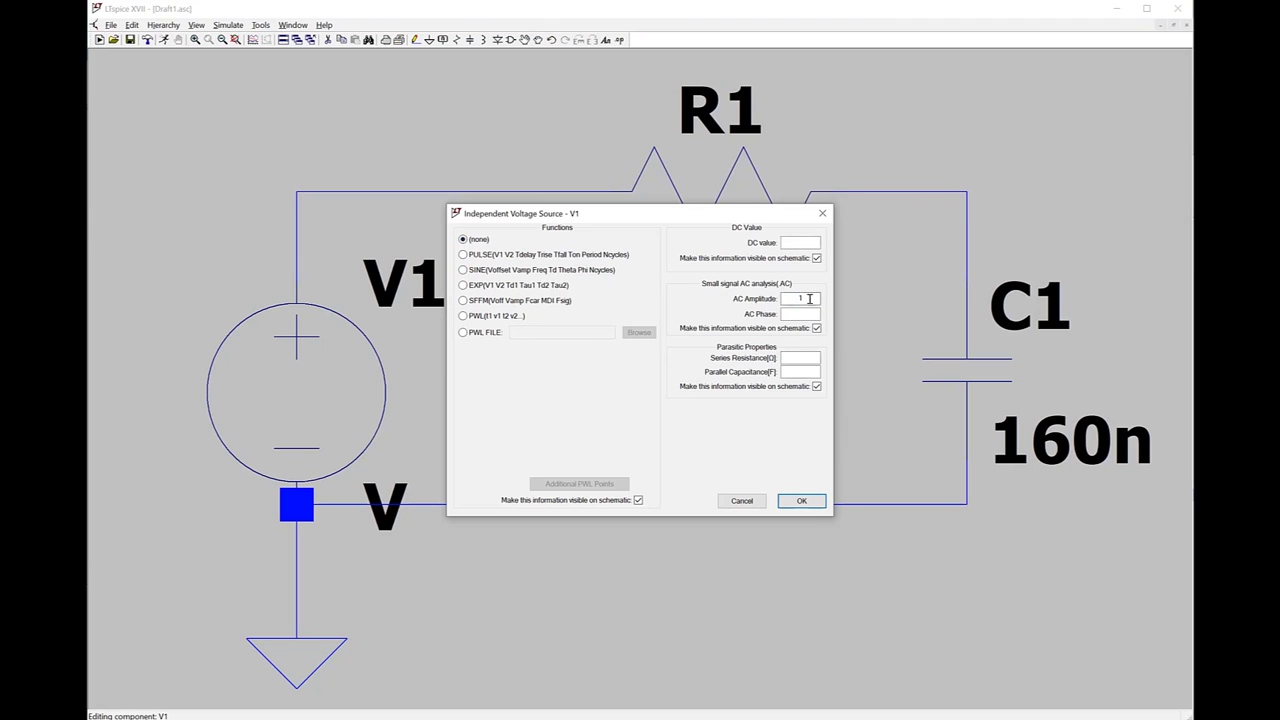
pyautogui.click(804, 499)
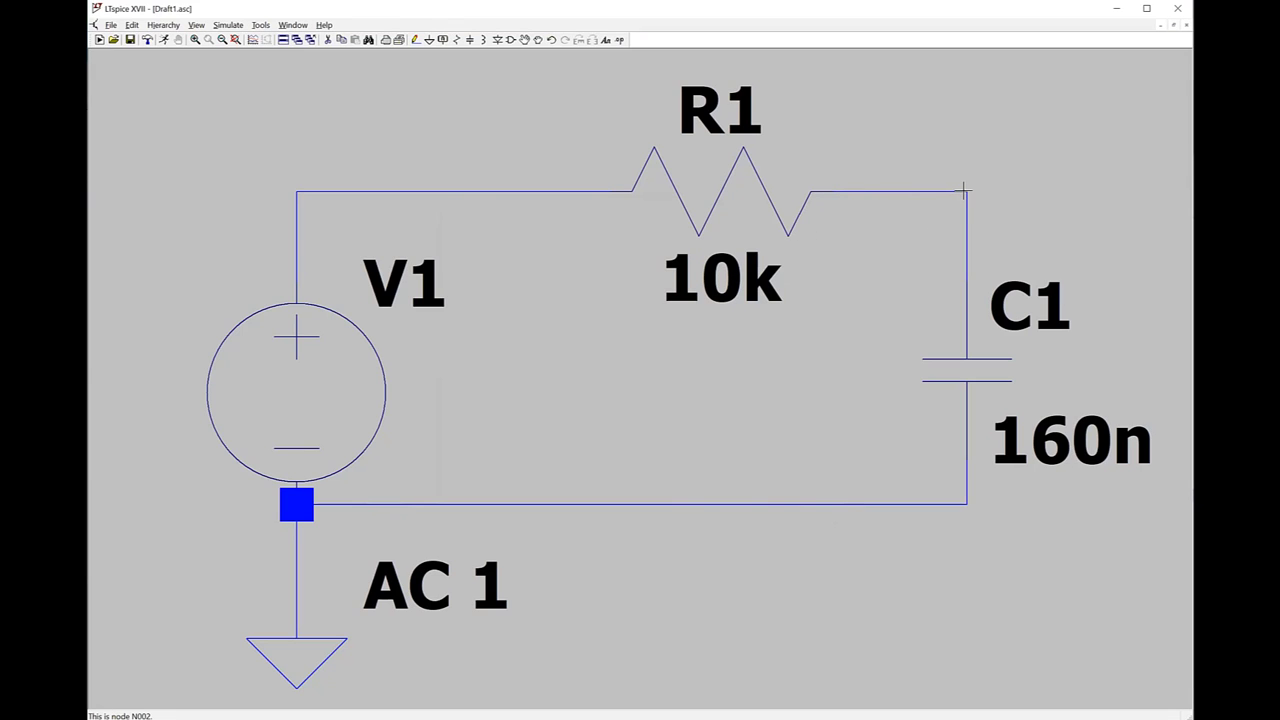
# Step: Label the node between R1 and C1 as Vout, leaving the port type at None
pyautogui.click(443, 40)
pyautogui.write('Vout')
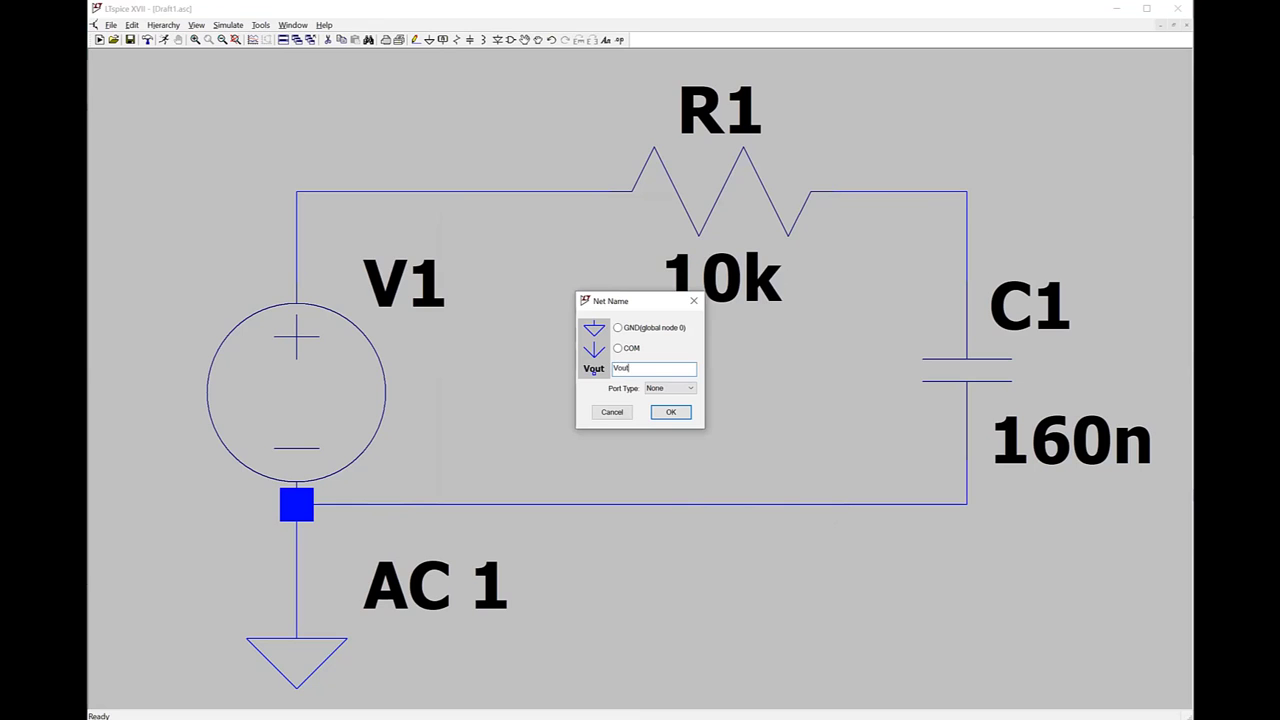
pyautogui.click(671, 412)
pyautogui.click(966, 191)
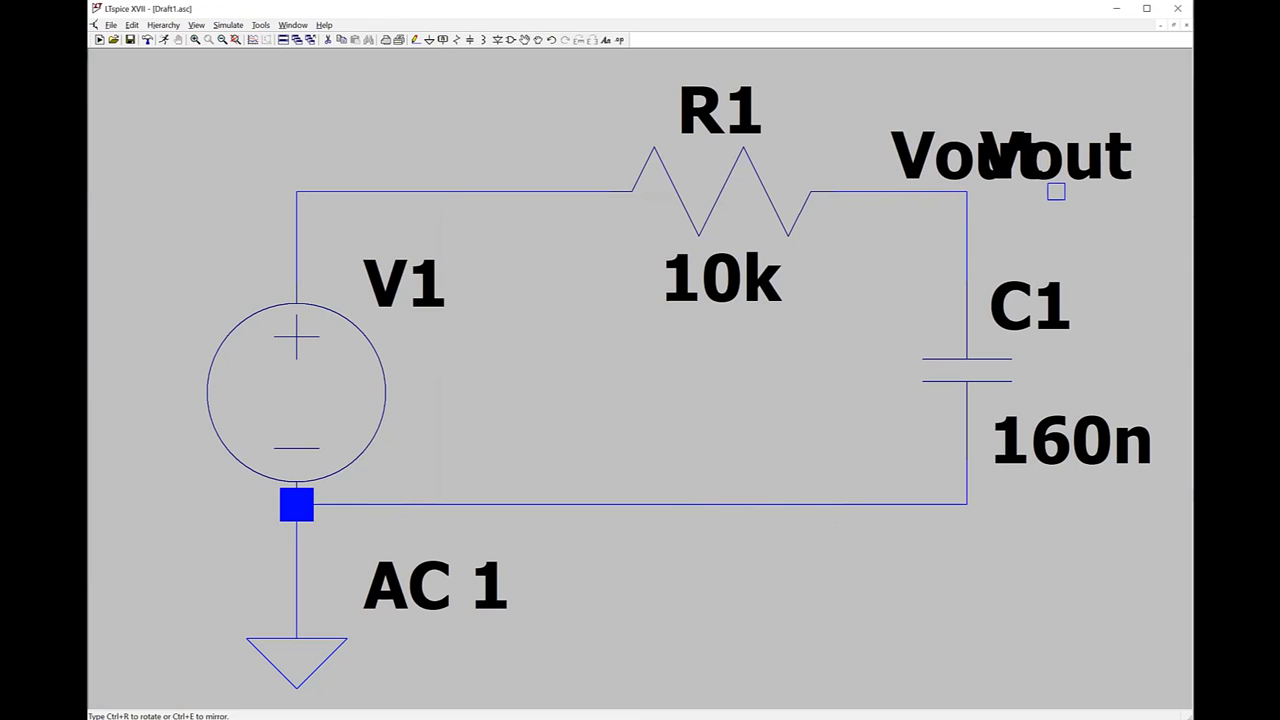
pyautogui.press('Escape')
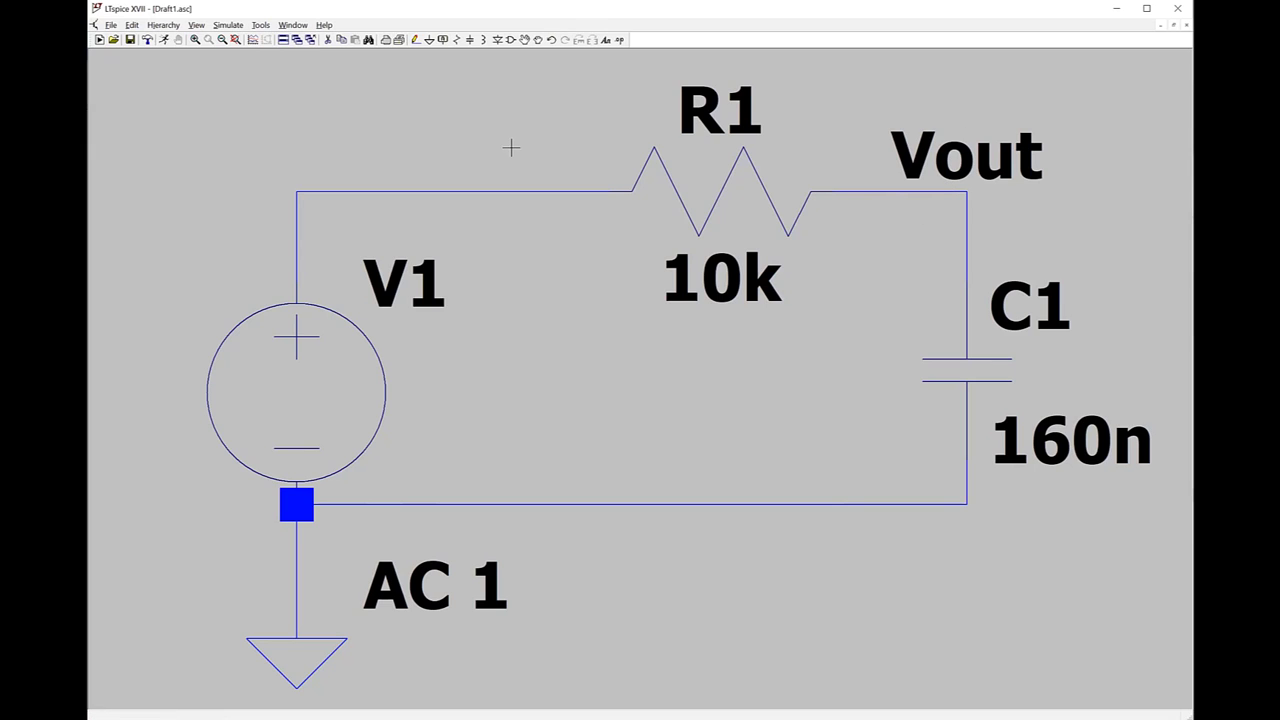
# Step: Set up the simulation command as an AC analysis with a Decade sweep
pyautogui.click(228, 26)
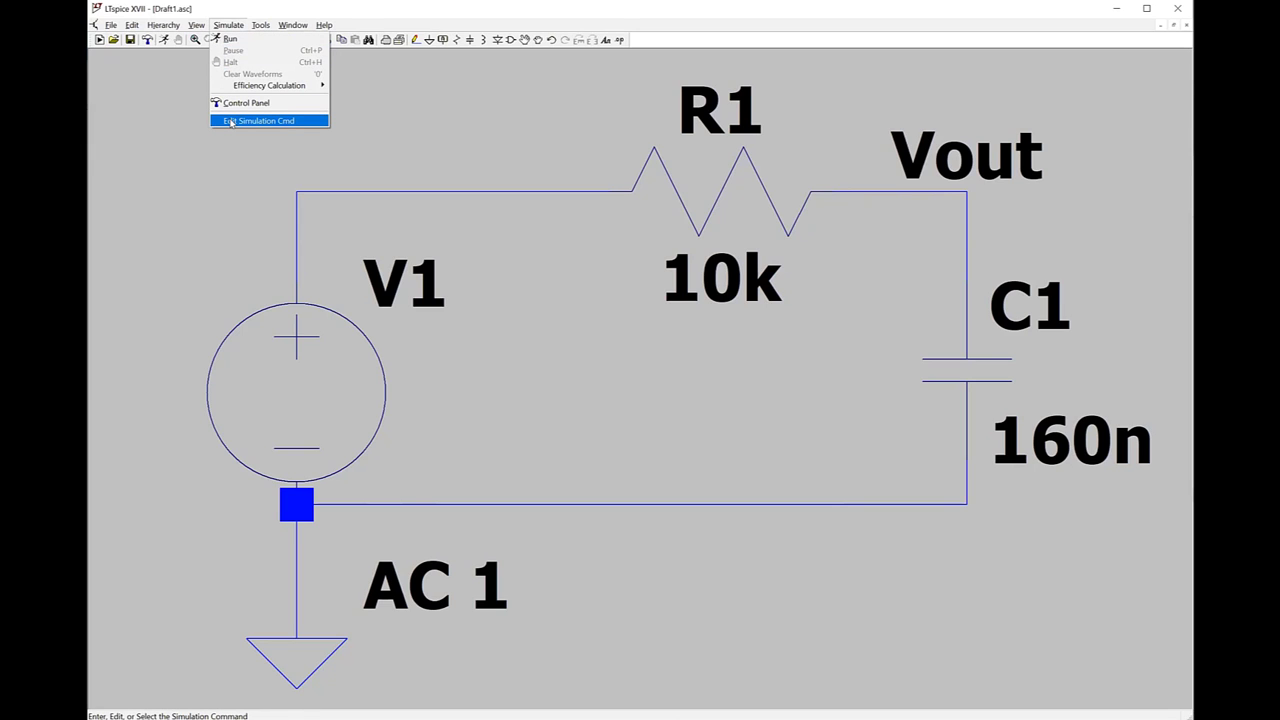
pyautogui.click(230, 121)
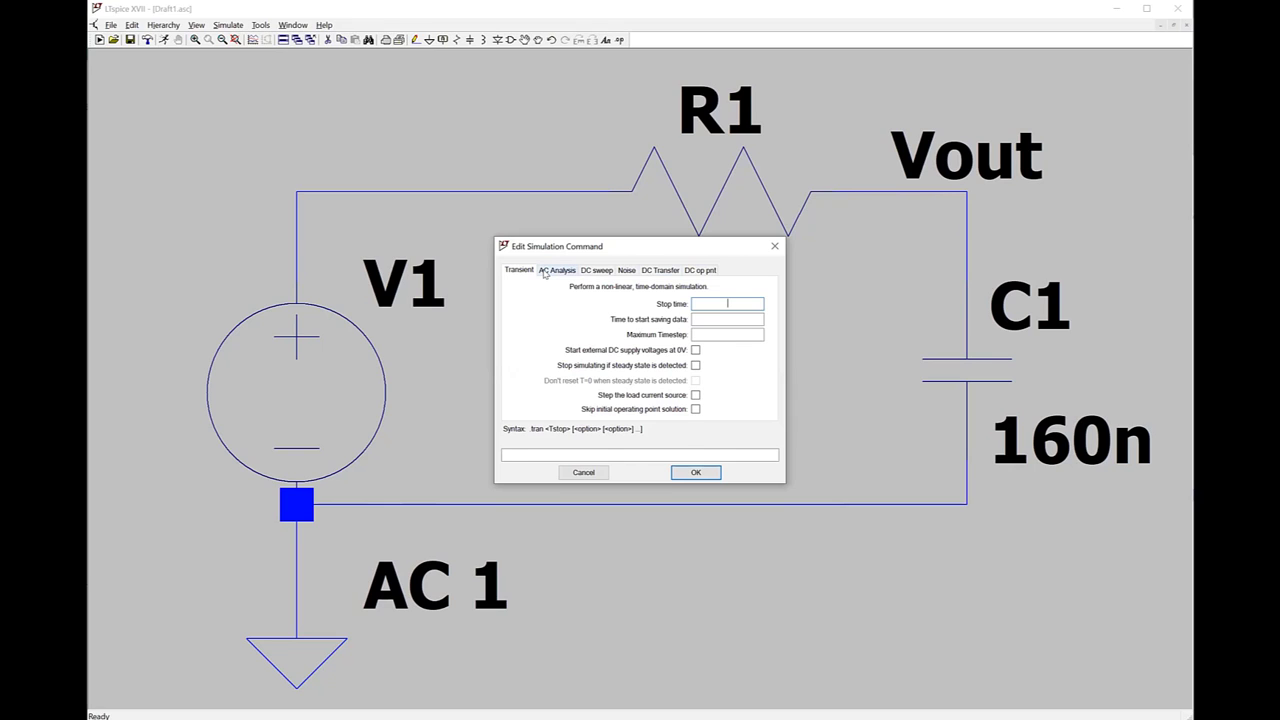
pyautogui.click(544, 272)
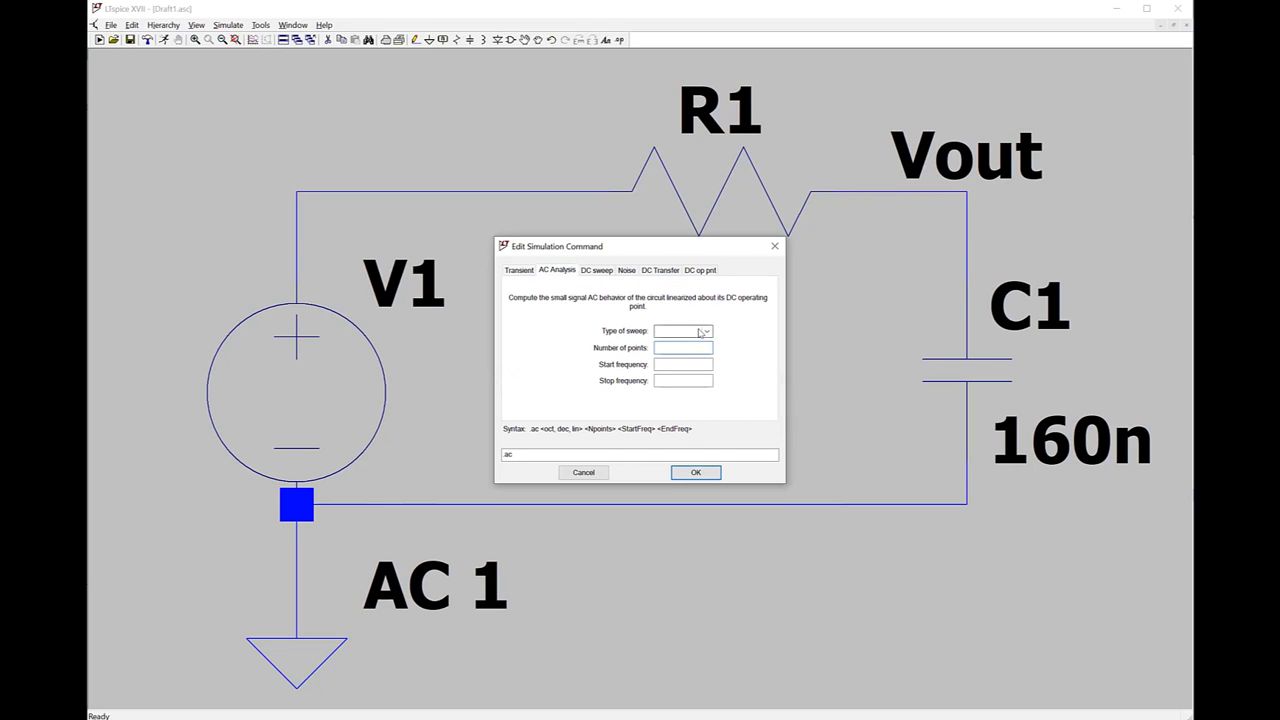
pyautogui.click(700, 333)
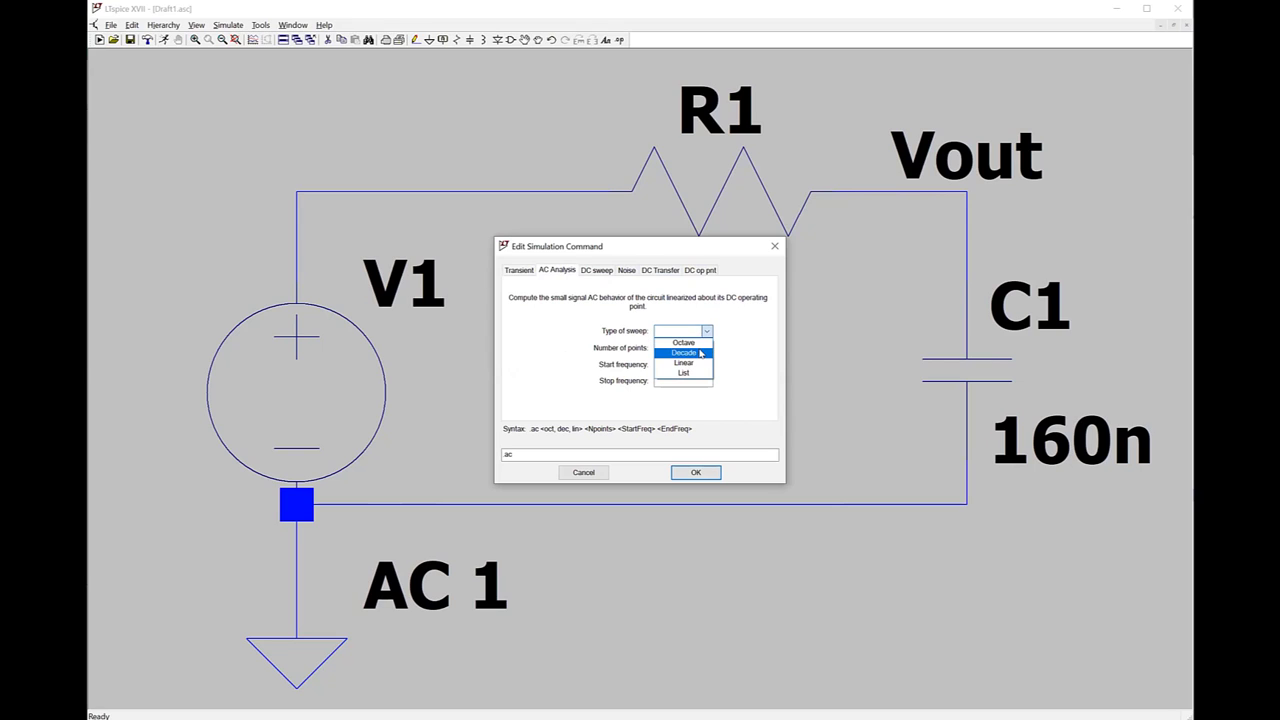
pyautogui.click(700, 353)
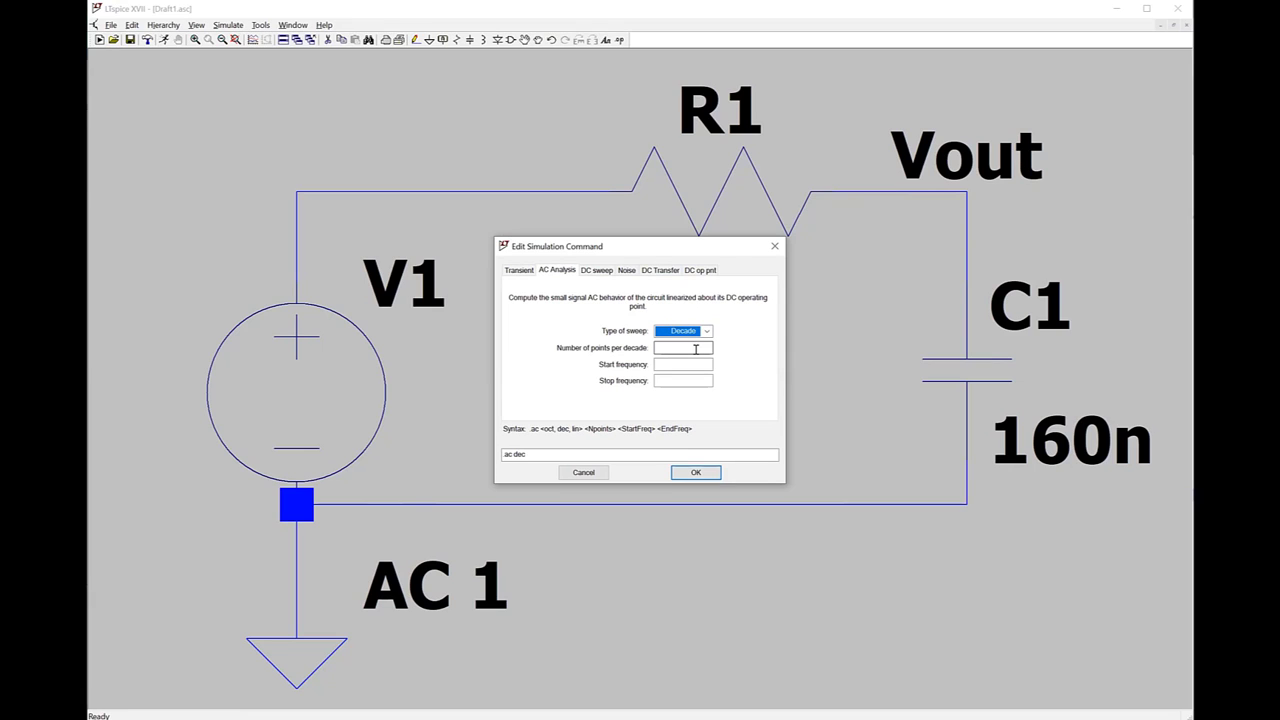
# Step: Sweep from 10 to 100k with 100 points per decade, and place the resulting .ac directive below the circuit
pyautogui.click(682, 364)
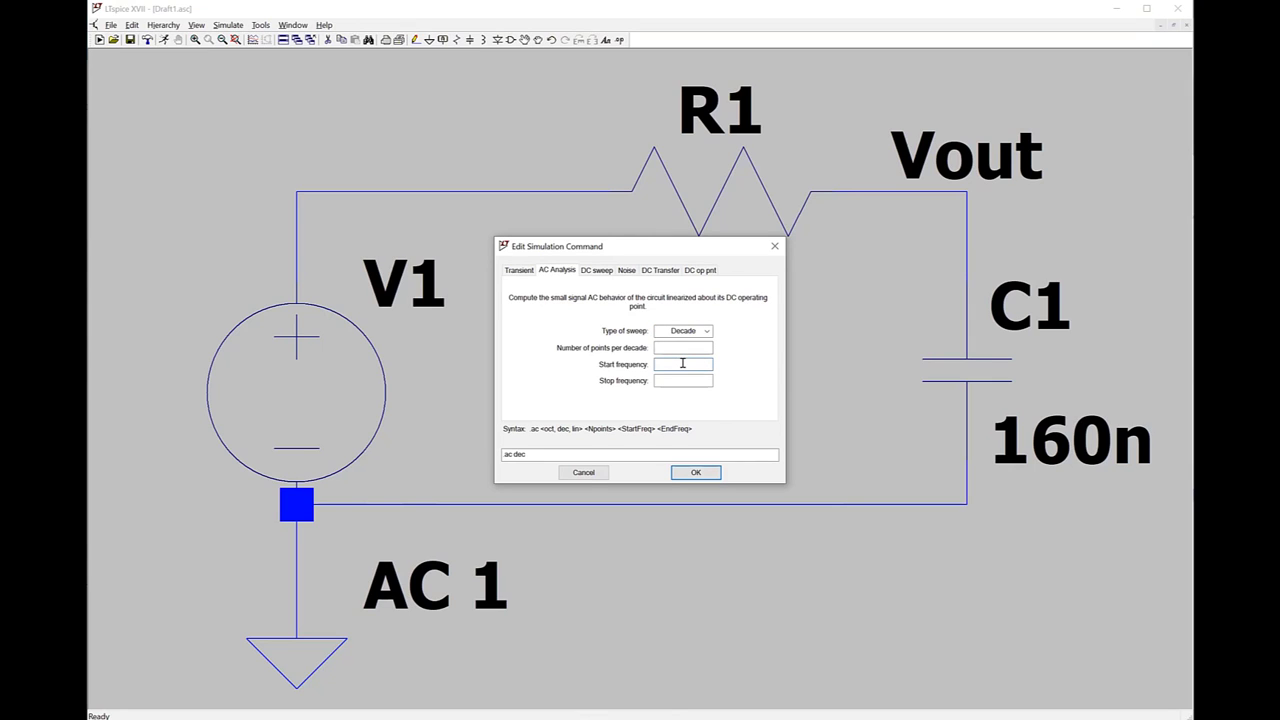
pyautogui.write('10')
pyautogui.click(681, 379)
pyautogui.write('100k')
pyautogui.click(669, 348)
pyautogui.write('100')
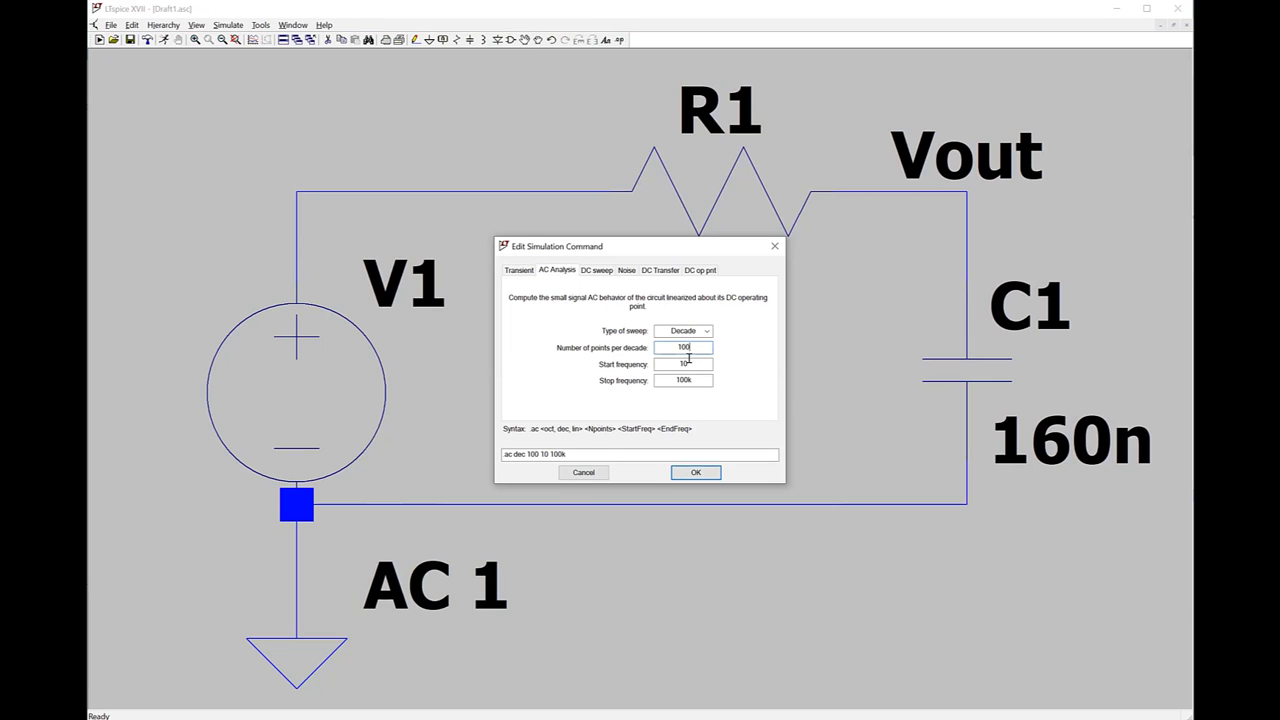
pyautogui.click(695, 471)
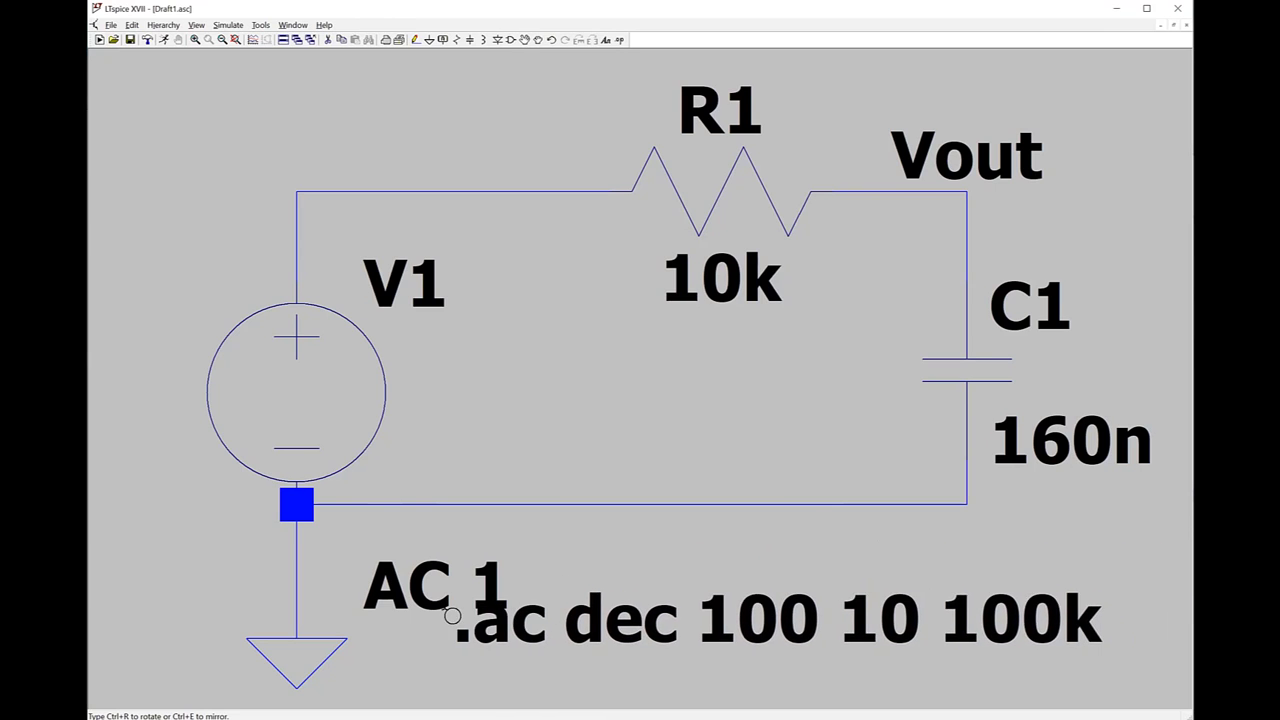
pyautogui.click(385, 634)
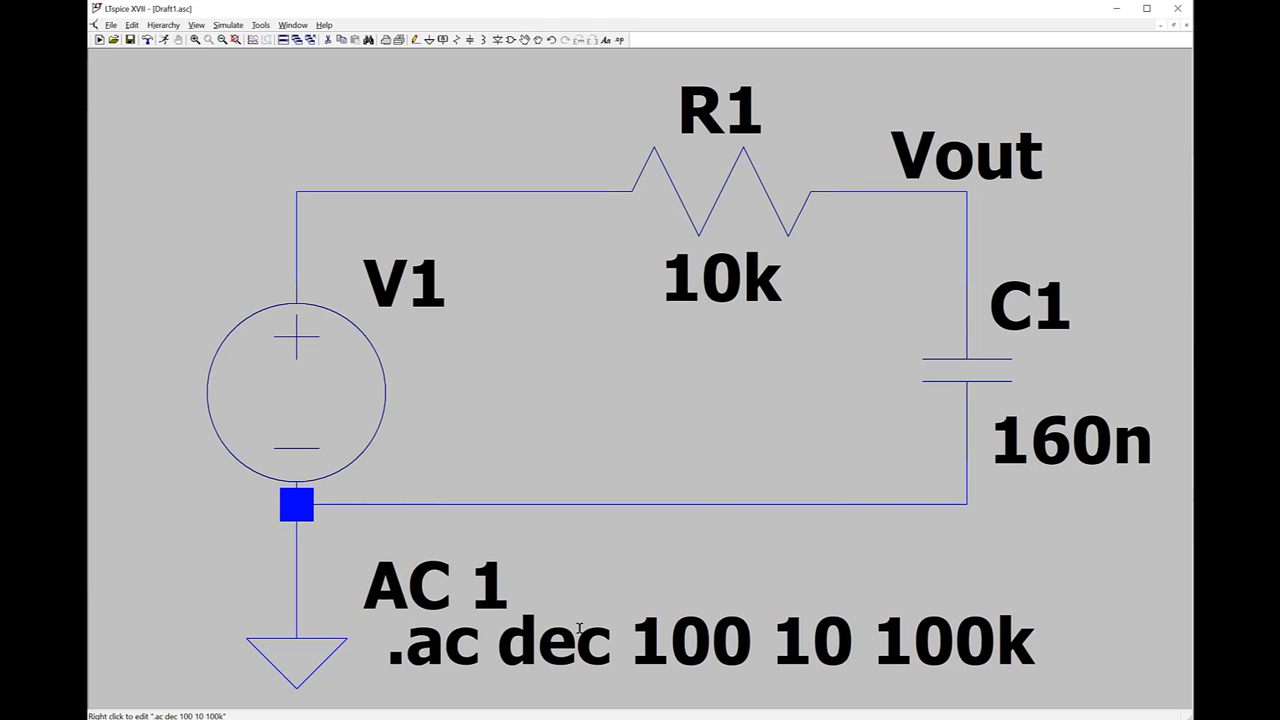
# Step: Run the AC simulation and plot the voltage at the Vout node
pyautogui.click(165, 42)
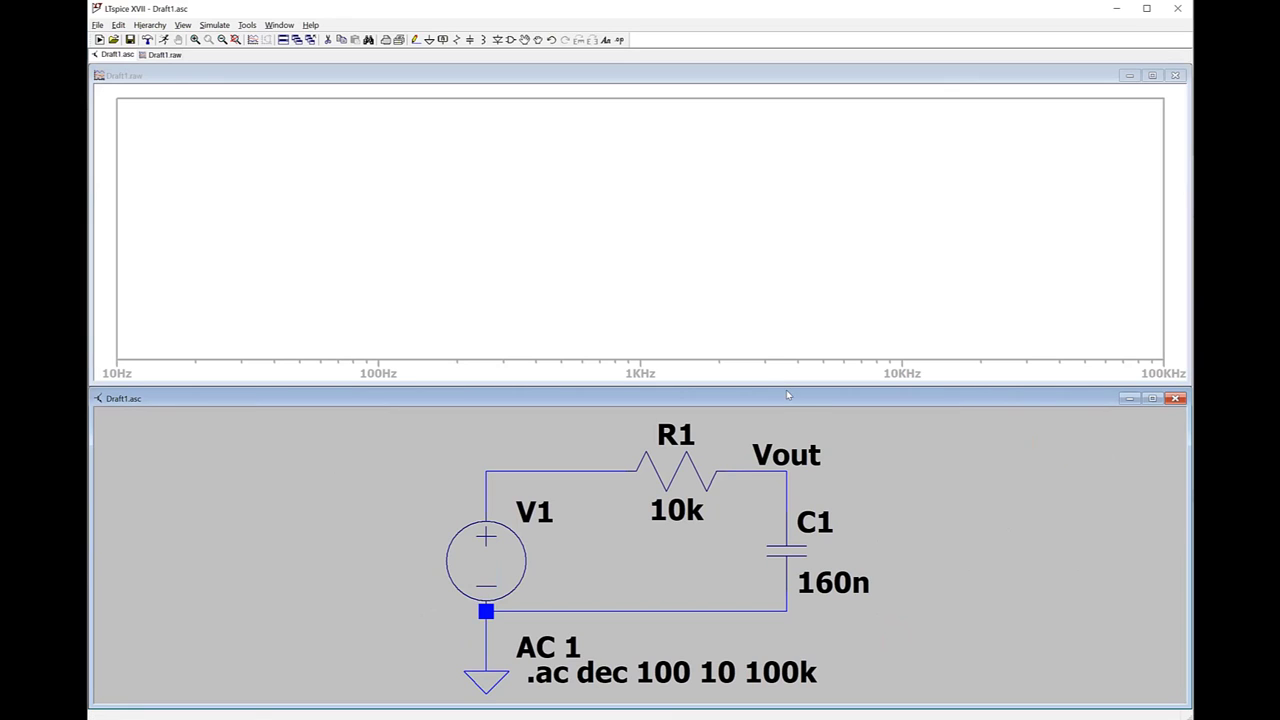
pyautogui.click(789, 463)
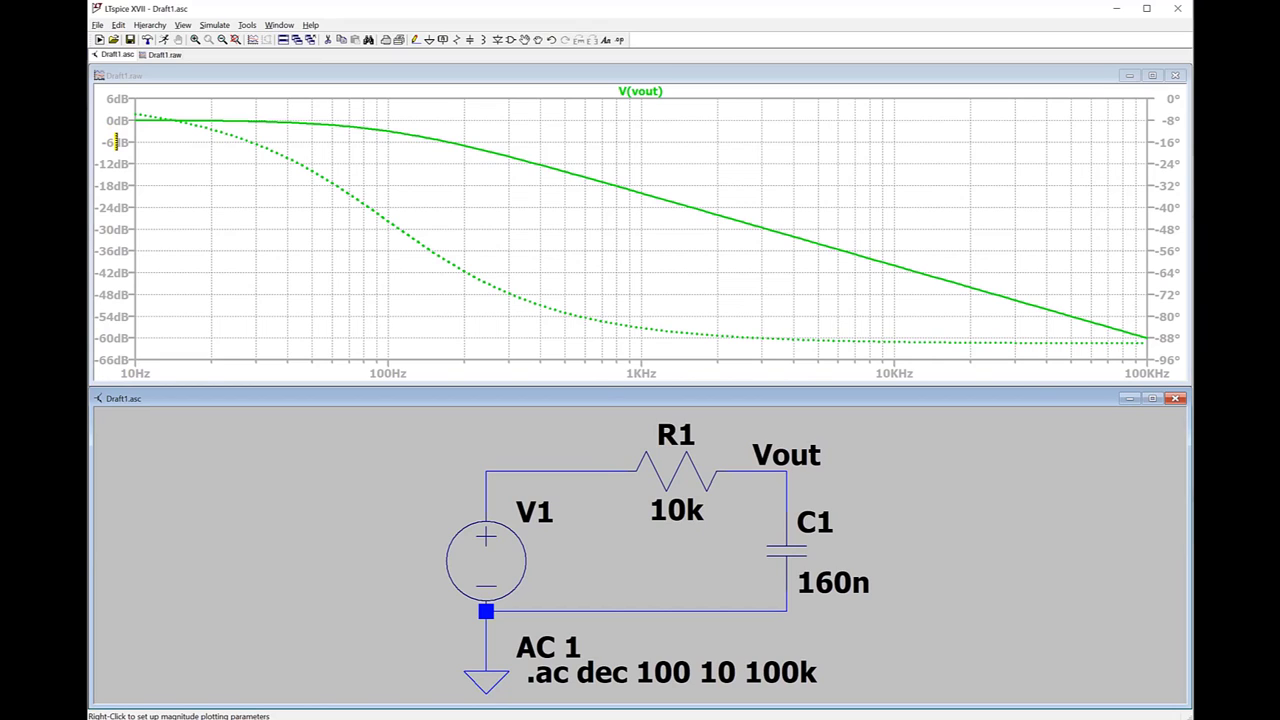
# Step: Switch the plot's magnitude axis from decibel to Linear and turn off the phase plot
pyautogui.click(117, 142)
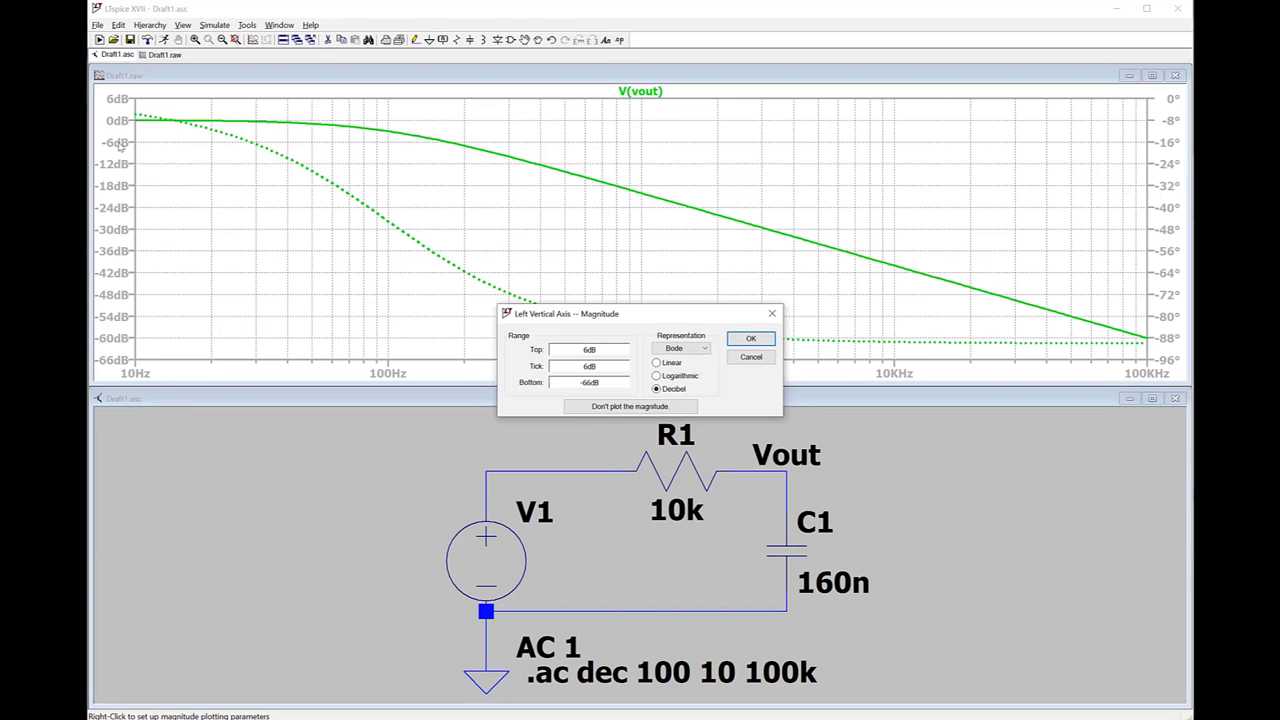
pyautogui.click(668, 363)
pyautogui.click(751, 339)
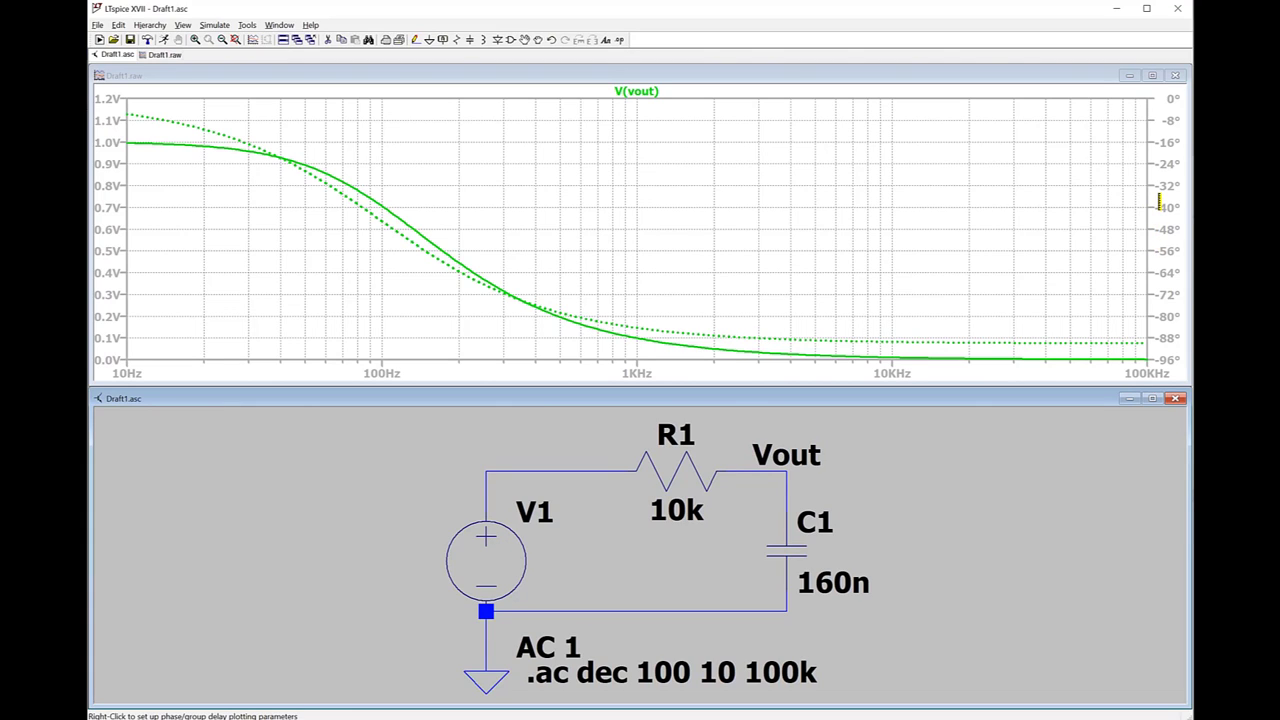
pyautogui.rightClick(1162, 204)
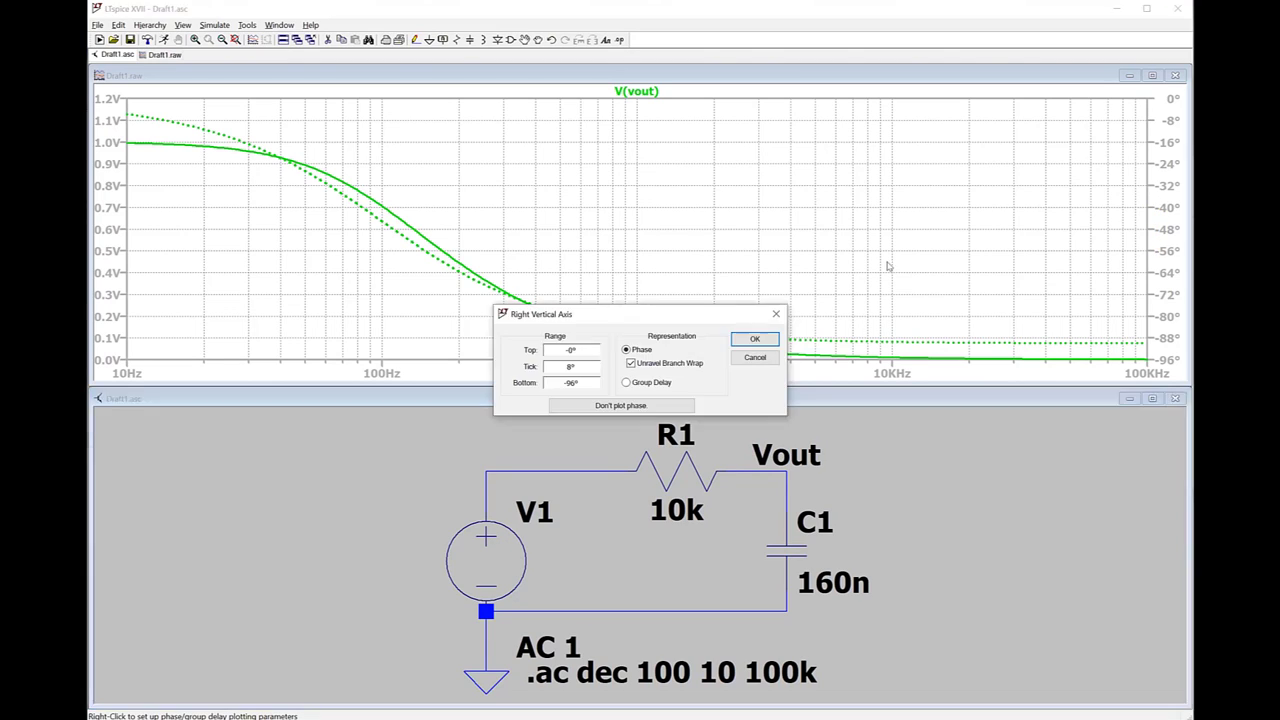
pyautogui.click(628, 405)
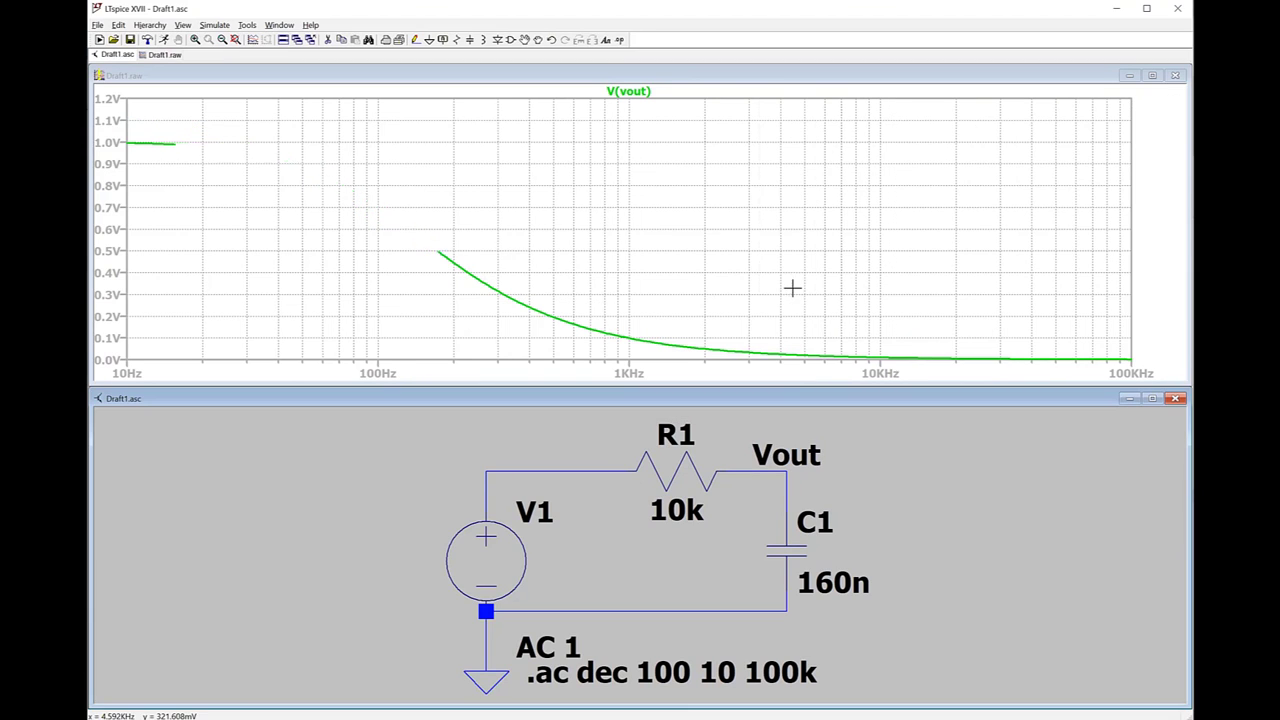